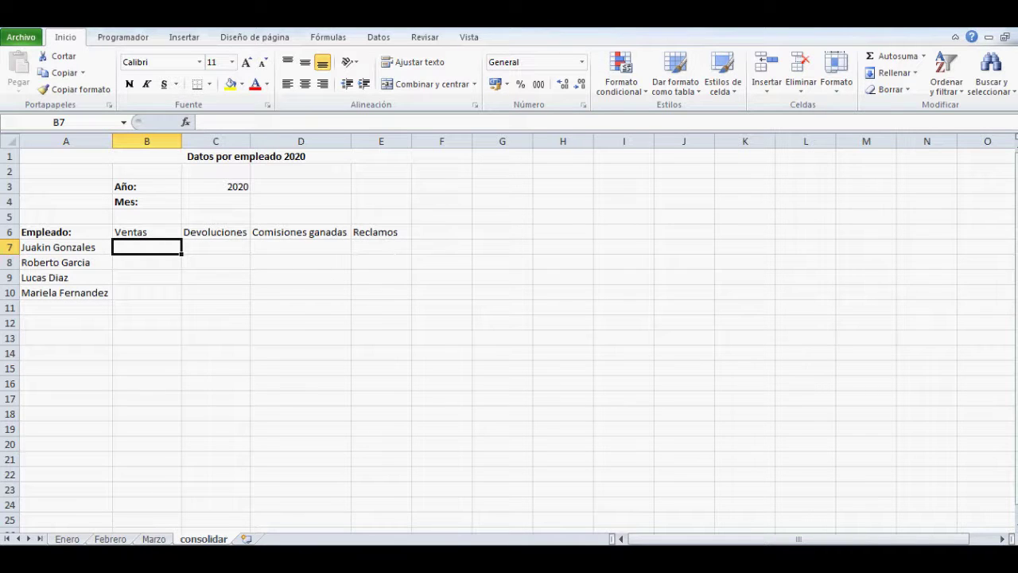
# Review the employee data on the Enero, Febrero and Marzo sheets and compare its layout with the empty consolidar sheet
pyautogui.click(68, 540)
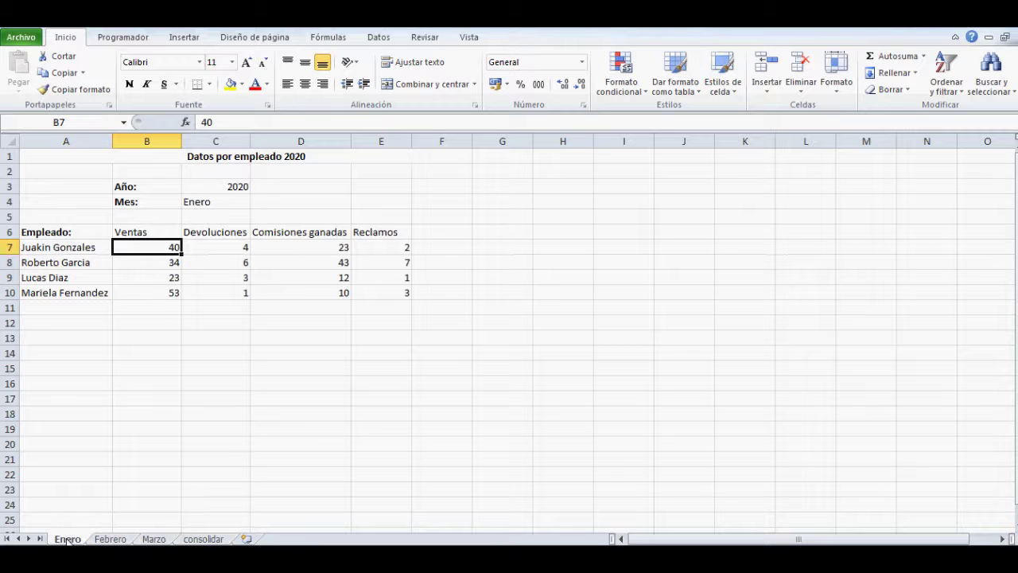
pyautogui.click(111, 539)
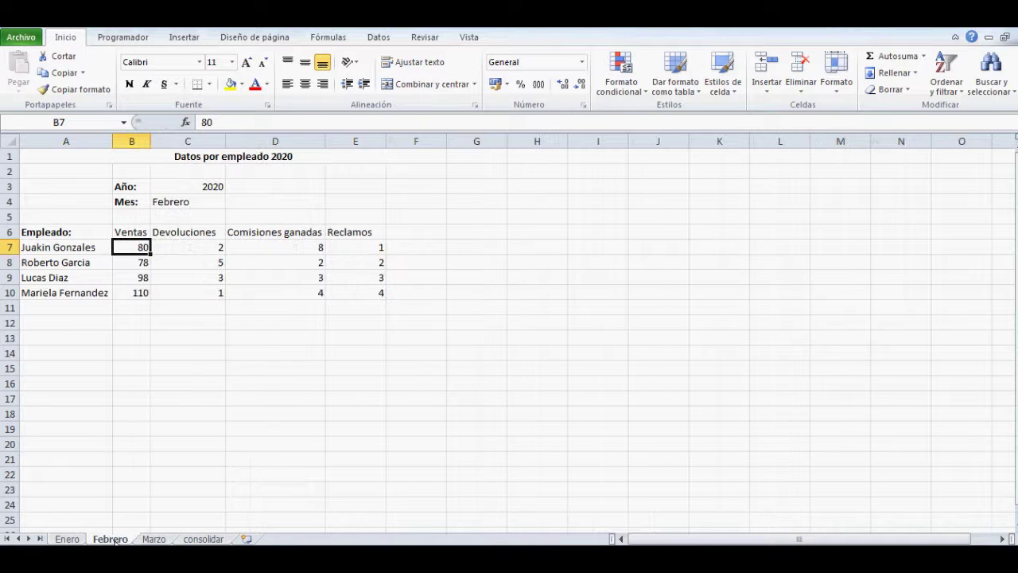
pyautogui.click(154, 539)
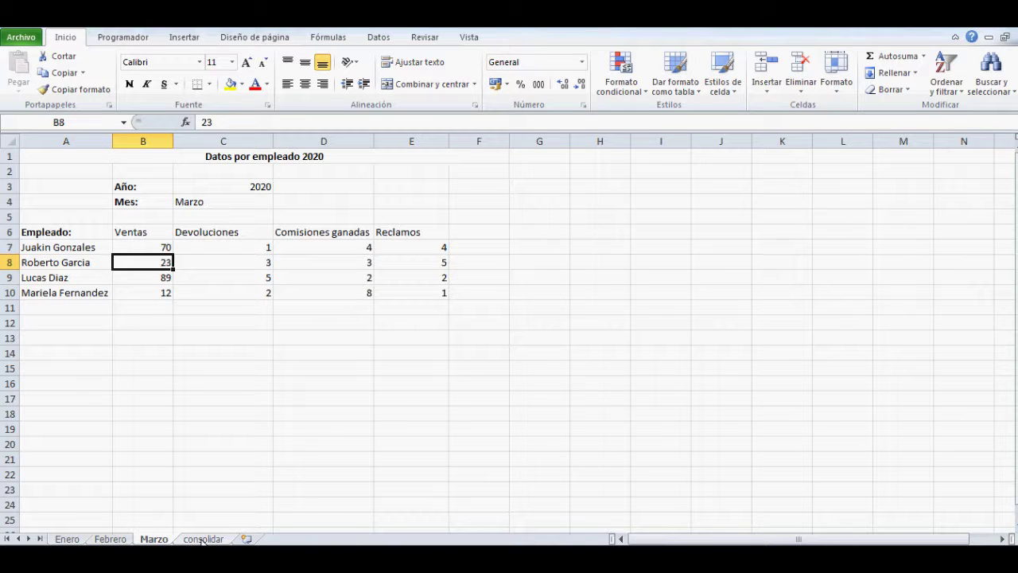
pyautogui.click(202, 539)
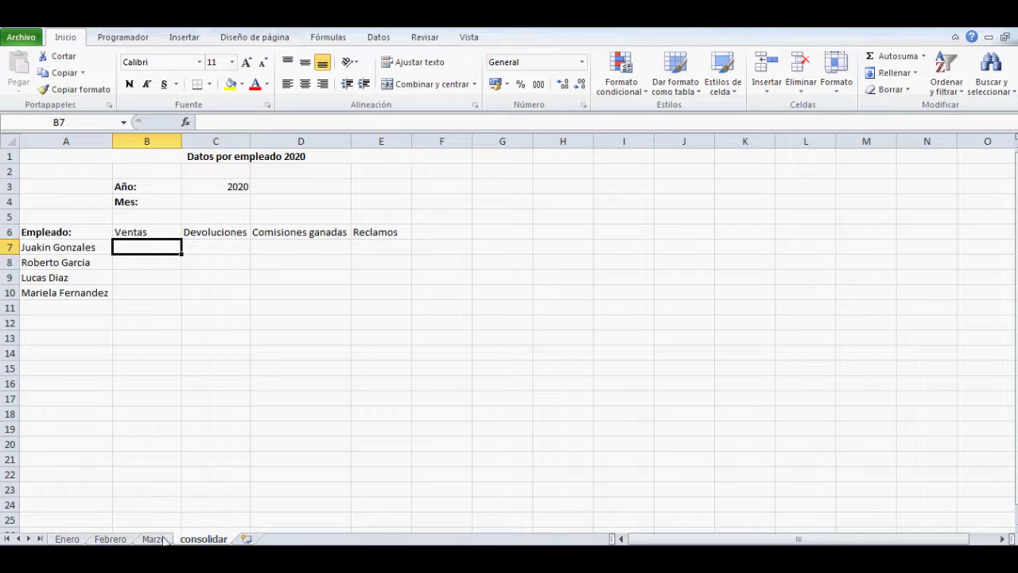
pyautogui.click(68, 539)
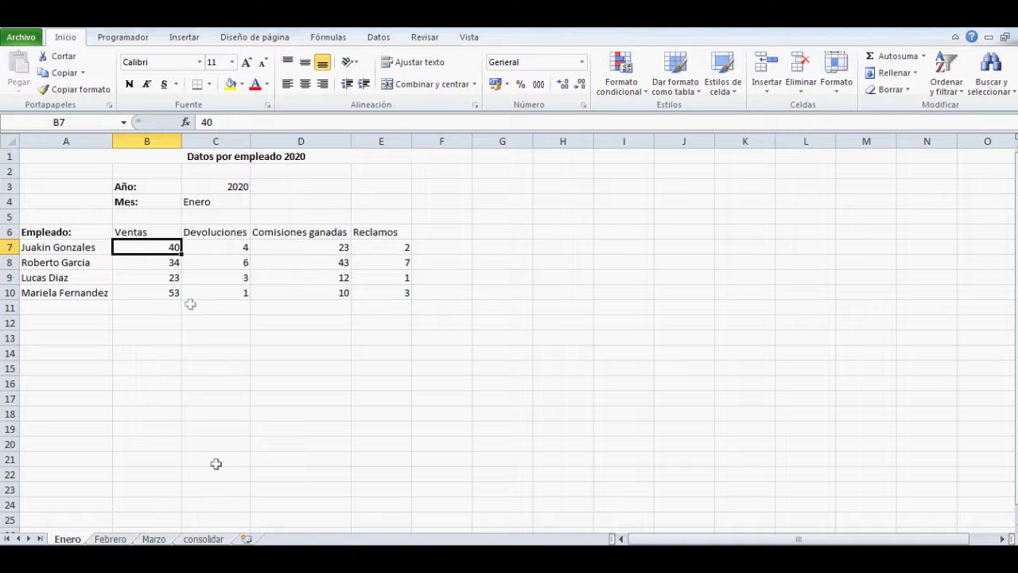
pyautogui.click(208, 540)
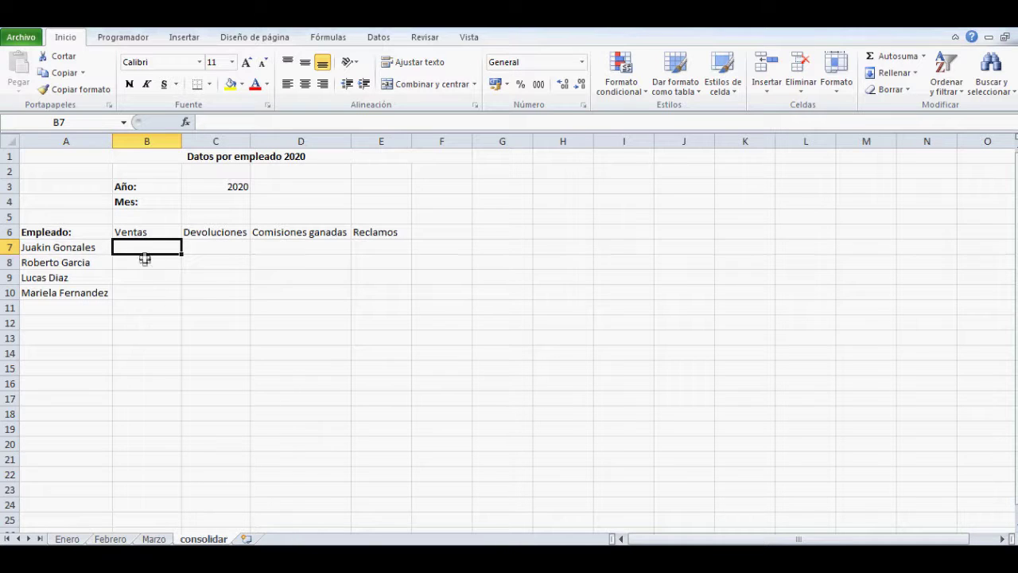
pyautogui.click(67, 539)
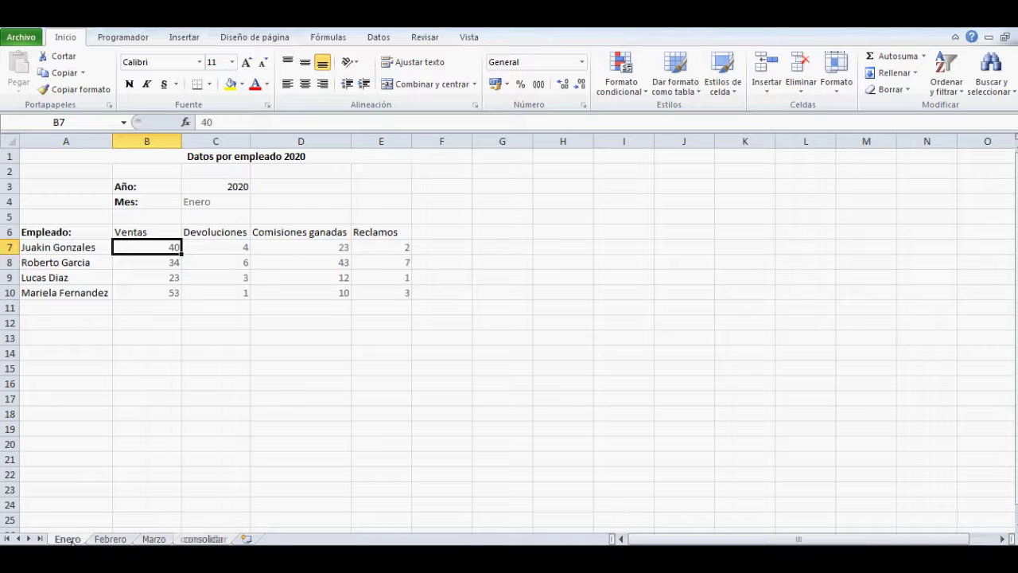
pyautogui.click(110, 539)
pyautogui.click(156, 540)
pyautogui.click(203, 539)
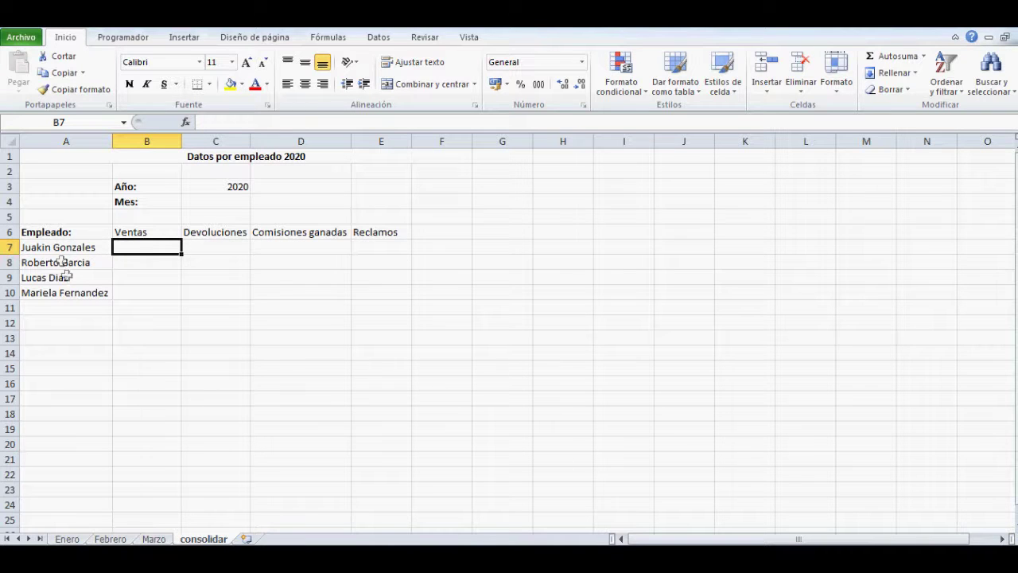
pyautogui.write('=suma(')
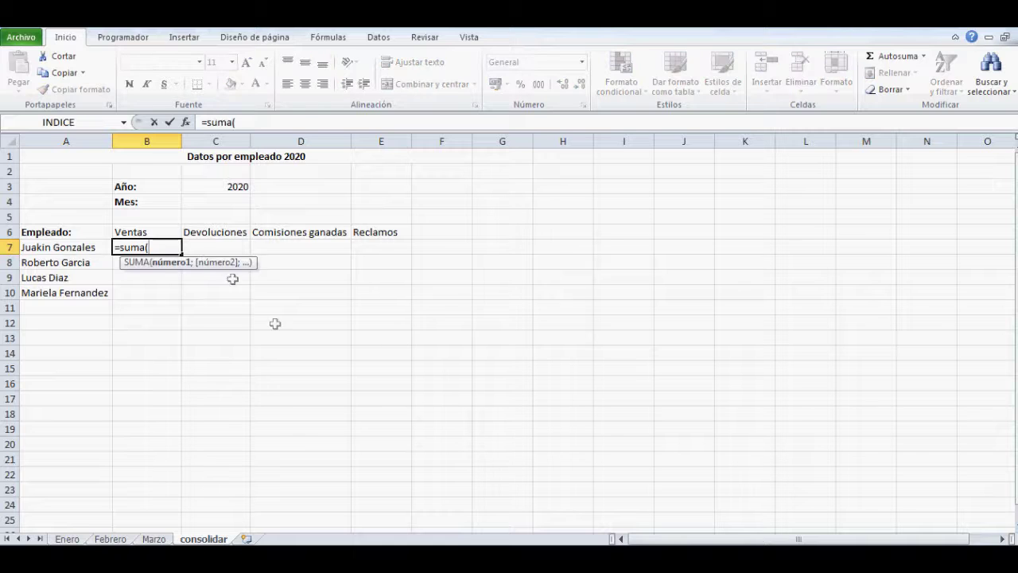
pyautogui.press('BackSpace')
pyautogui.press('BackSpace')
pyautogui.press('BackSpace')
pyautogui.press('BackSpace')
pyautogui.press('BackSpace')
pyautogui.press('BackSpace')
pyautogui.press('Escape')
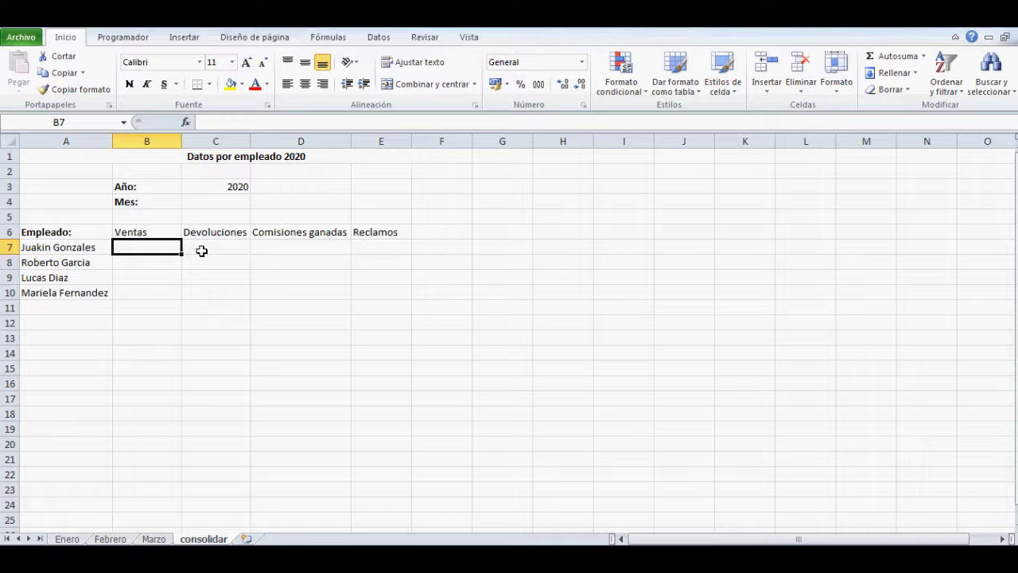
# Enter the formula =SUMA(Enero:Marzo!B7) in cell B7 of the consolidar sheet to add up the first employee's Ventas
pyautogui.write('=suma(')
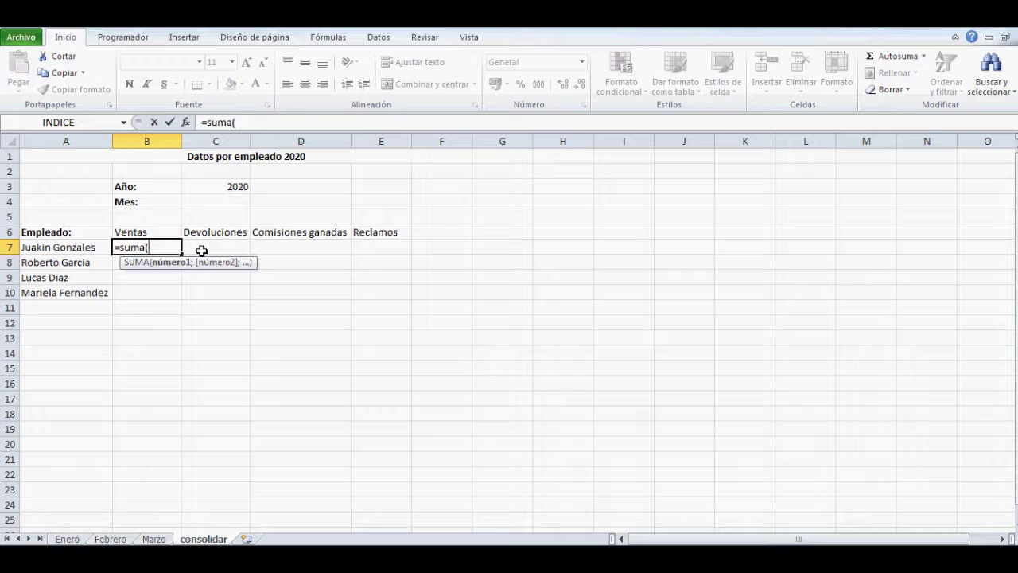
pyautogui.write('Enero:Marzo')
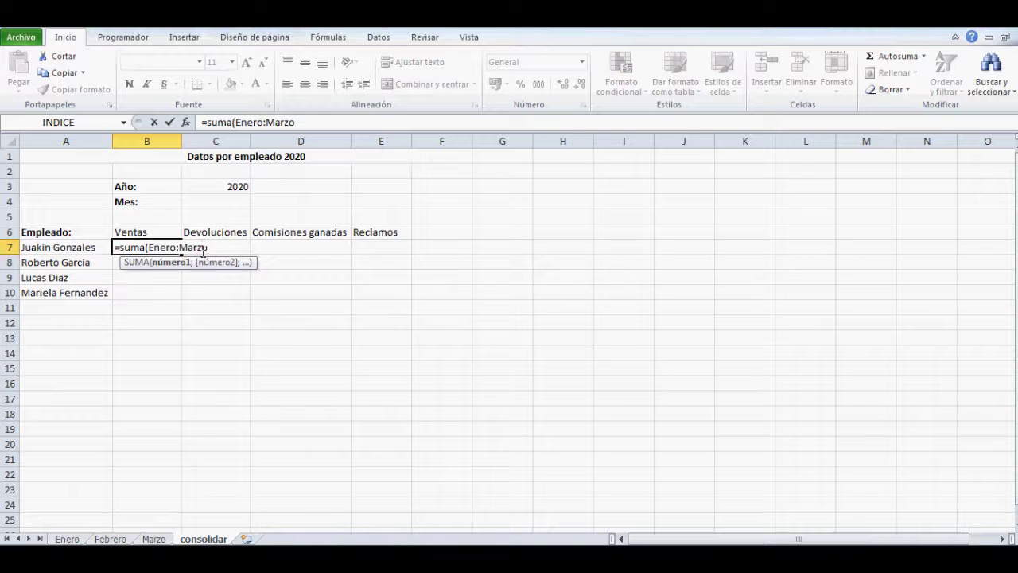
pyautogui.write('!b7)')
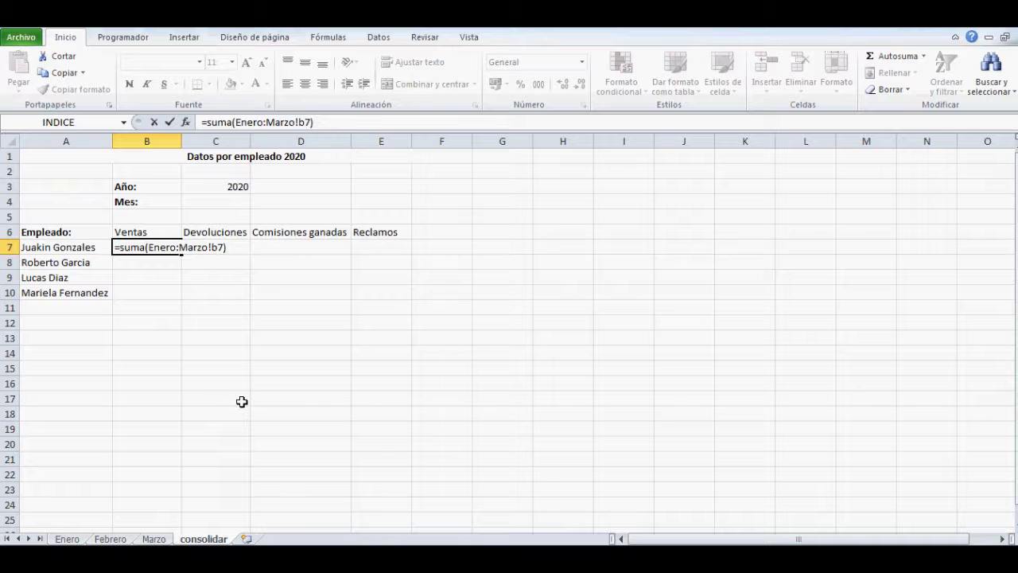
pyautogui.press('Return')
pyautogui.click(164, 245)
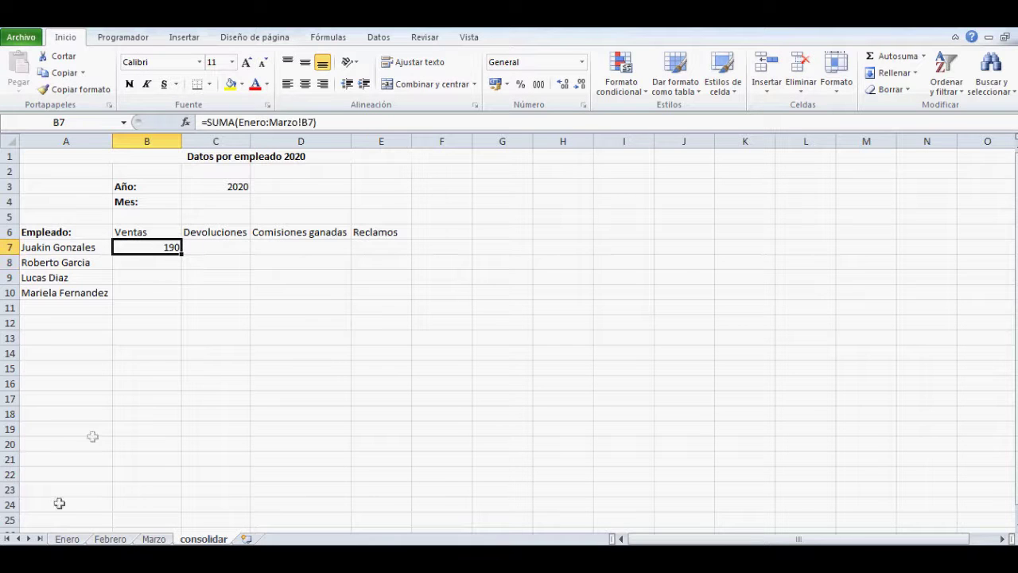
# Check the source figures on the three month sheets and fill the B7 formula across B7:E10 of the consolidar sheet
pyautogui.click(70, 539)
pyautogui.click(110, 539)
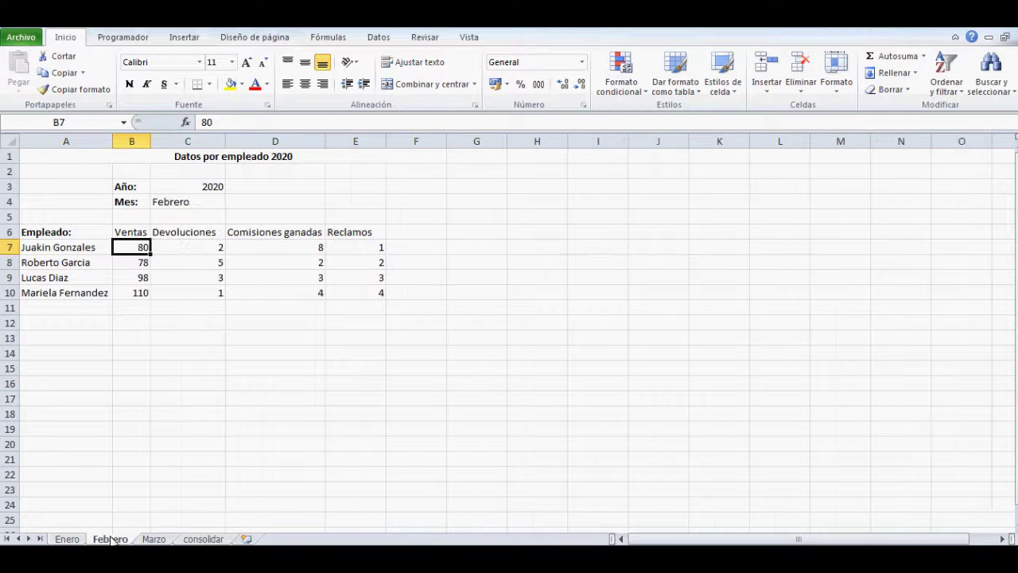
pyautogui.click(153, 540)
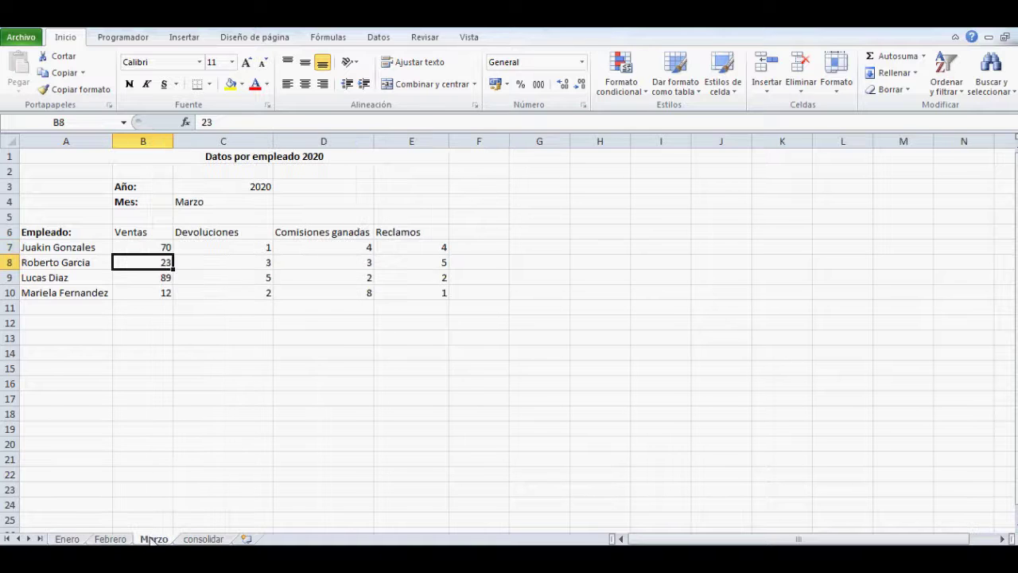
pyautogui.click(204, 539)
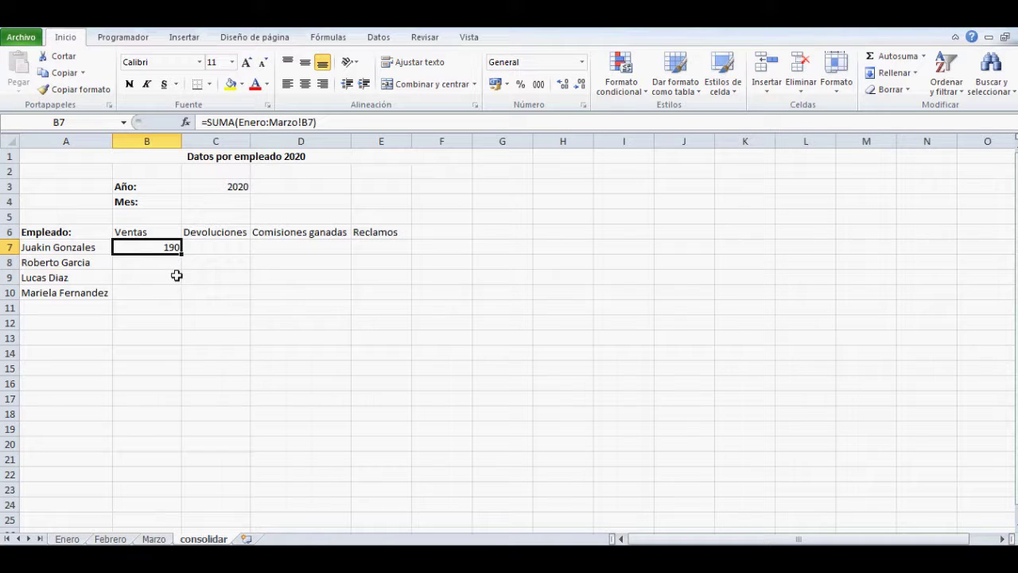
pyautogui.moveTo(181, 254); pyautogui.dragTo(393, 291)
# Inspect the filled formulas in the consolidar table and switch to the Word document to view the first method's advantages and disadvantages
pyautogui.click(222, 249)
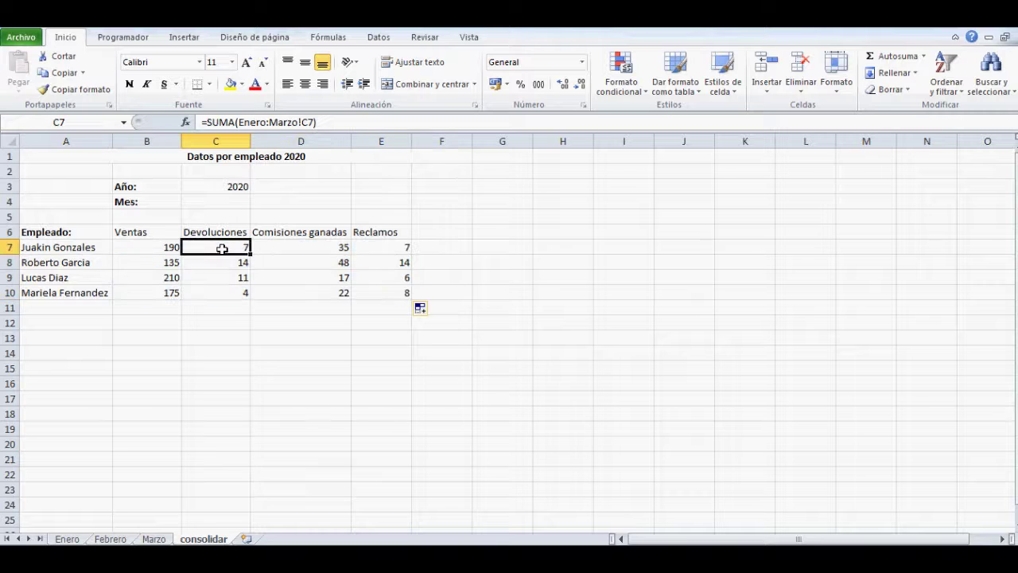
pyautogui.click(159, 283)
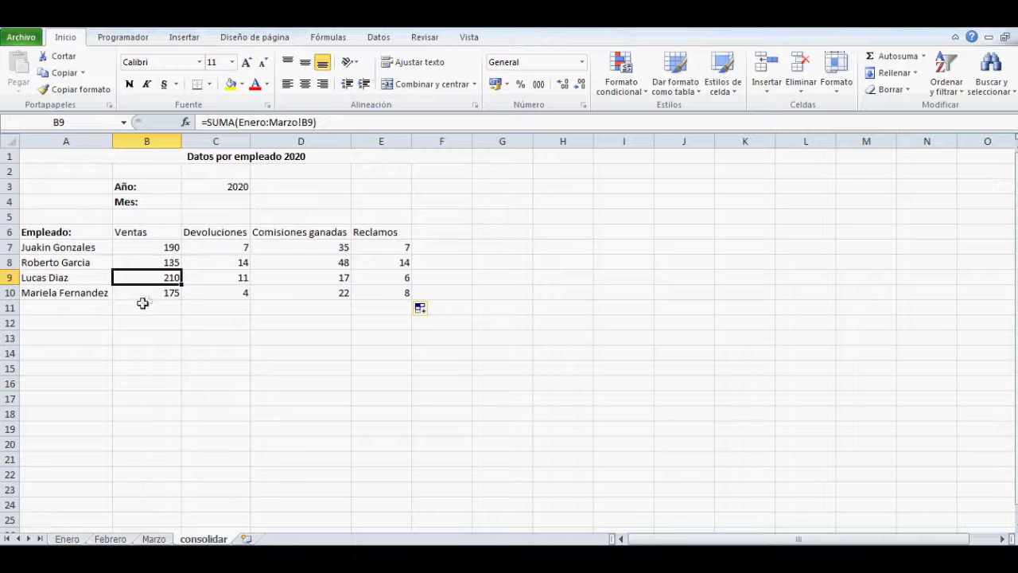
pyautogui.click(147, 291)
pyautogui.click(228, 292)
pyautogui.click(292, 291)
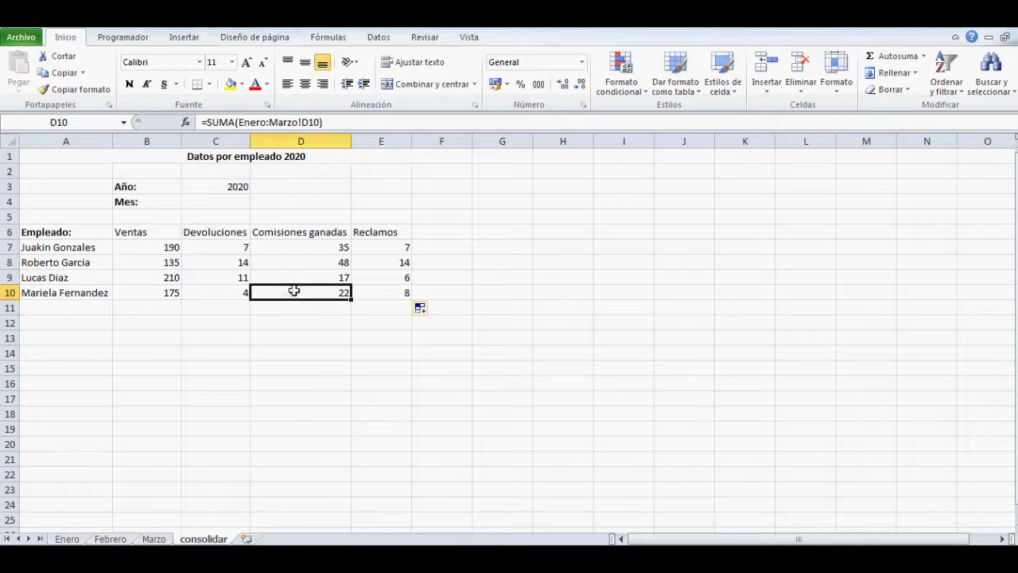
pyautogui.click(379, 292)
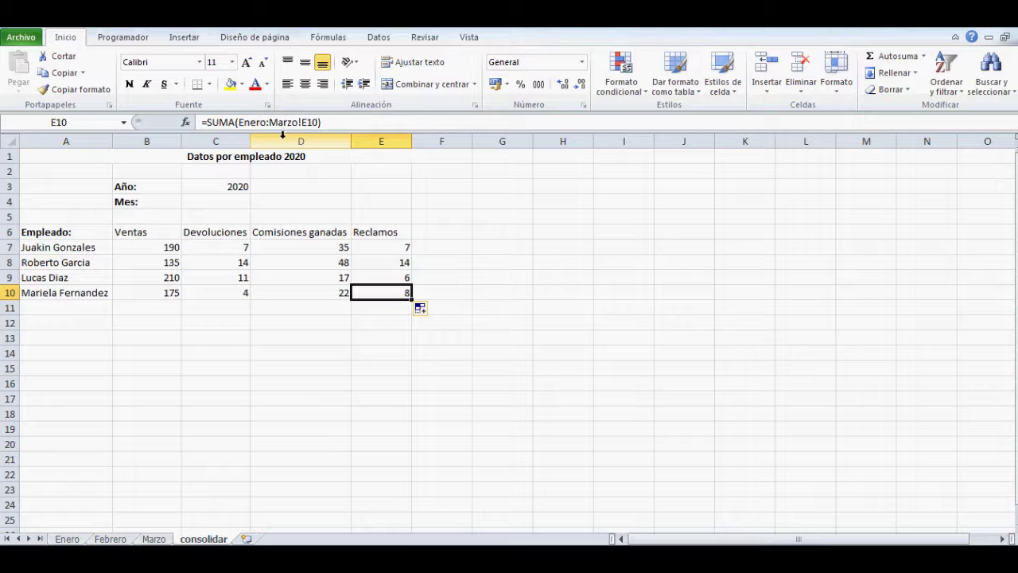
pyautogui.click(146, 245)
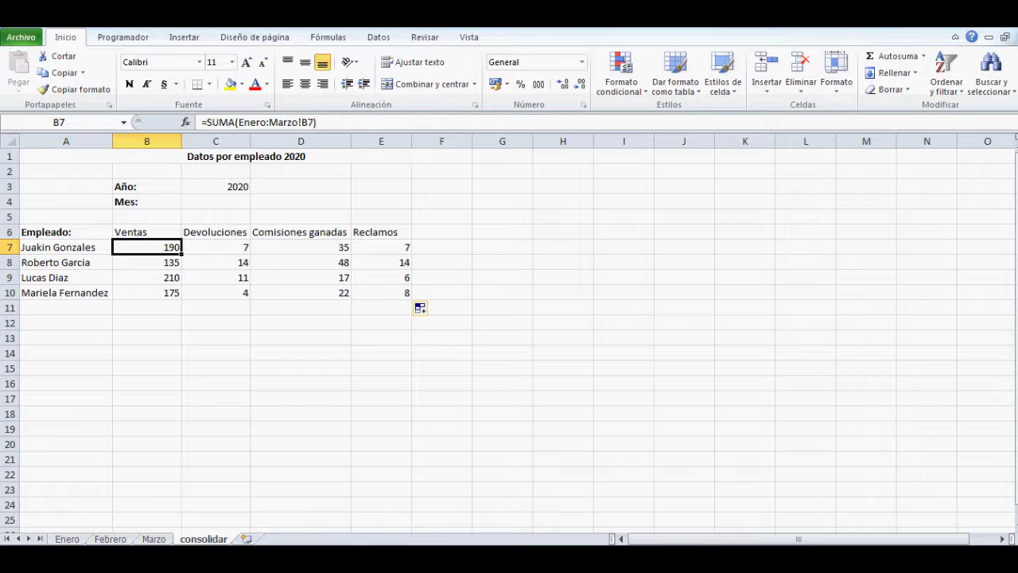
pyautogui.click(311, 559)
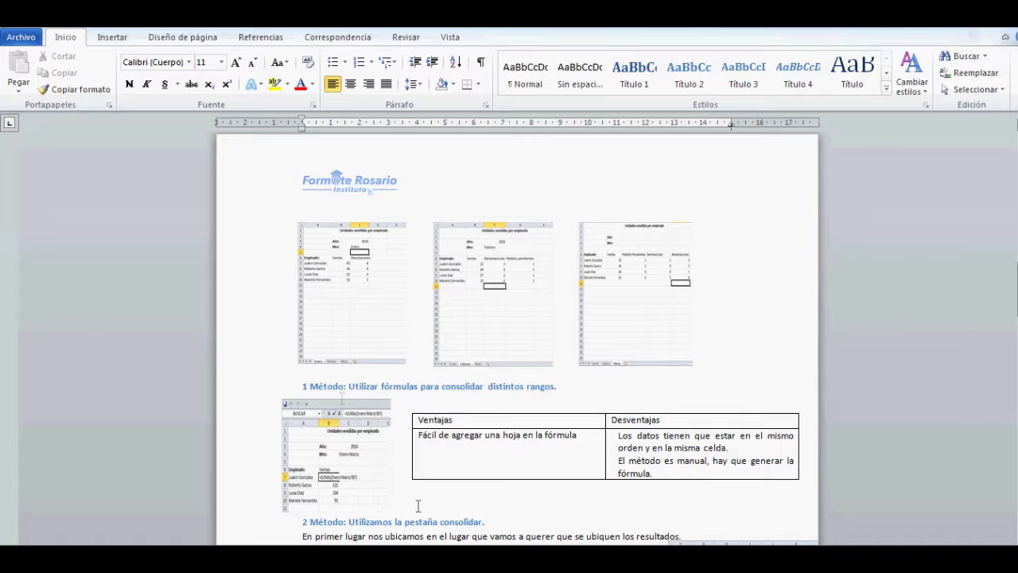
# Switch back to Excel and start Consolidar for range B7:E10 on the consolidar-consolida sheet, using the Suma function
pyautogui.click(444, 557)
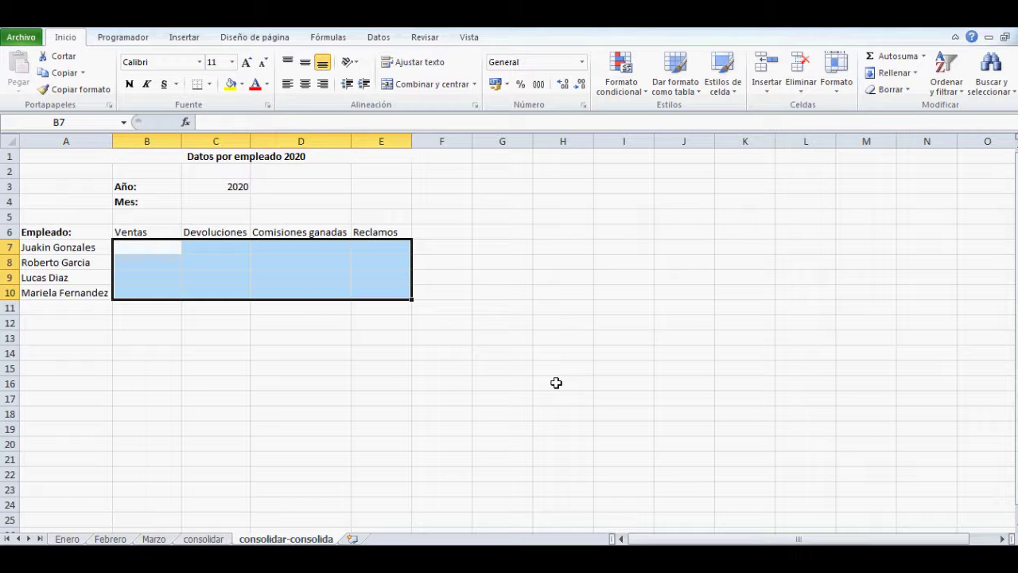
pyautogui.click(379, 37)
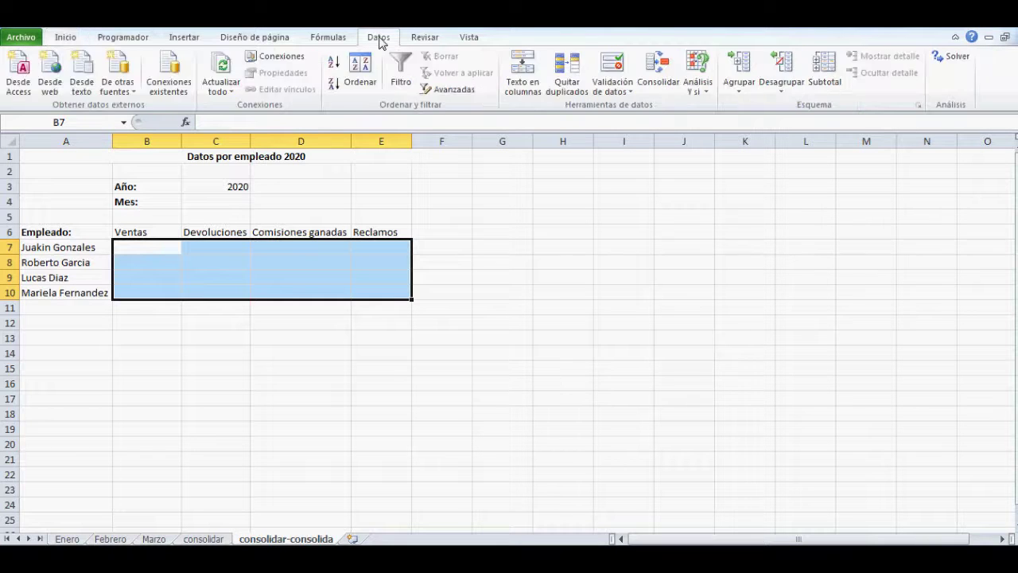
pyautogui.click(660, 86)
pyautogui.moveTo(709, 236); pyautogui.dragTo(513, 259)
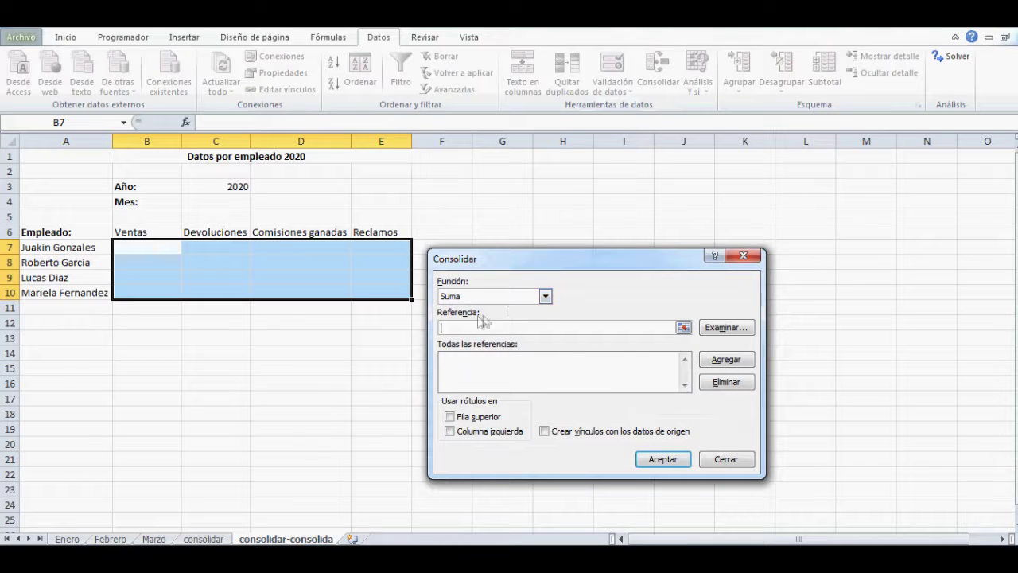
pyautogui.click(545, 296)
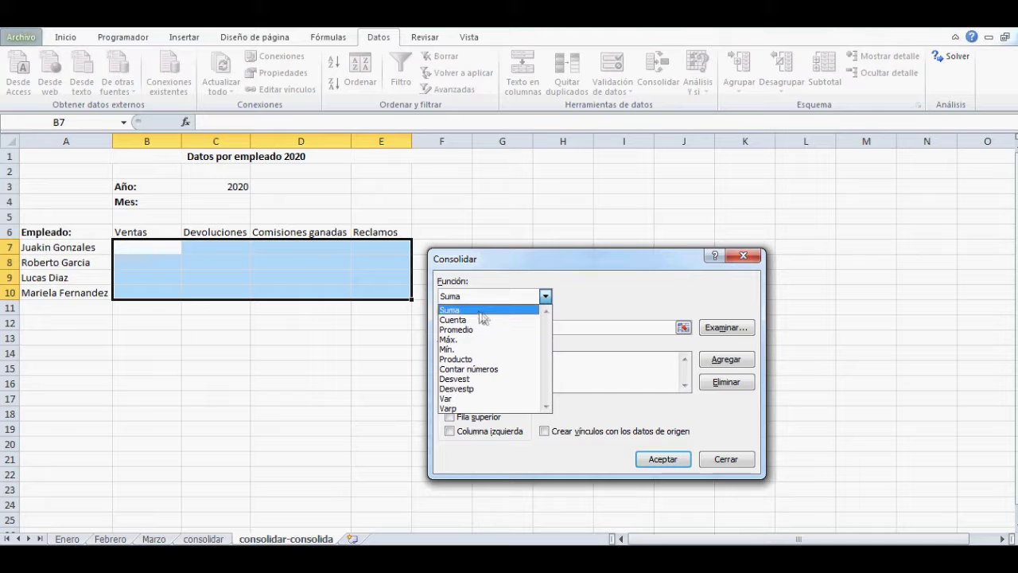
pyautogui.click(482, 315)
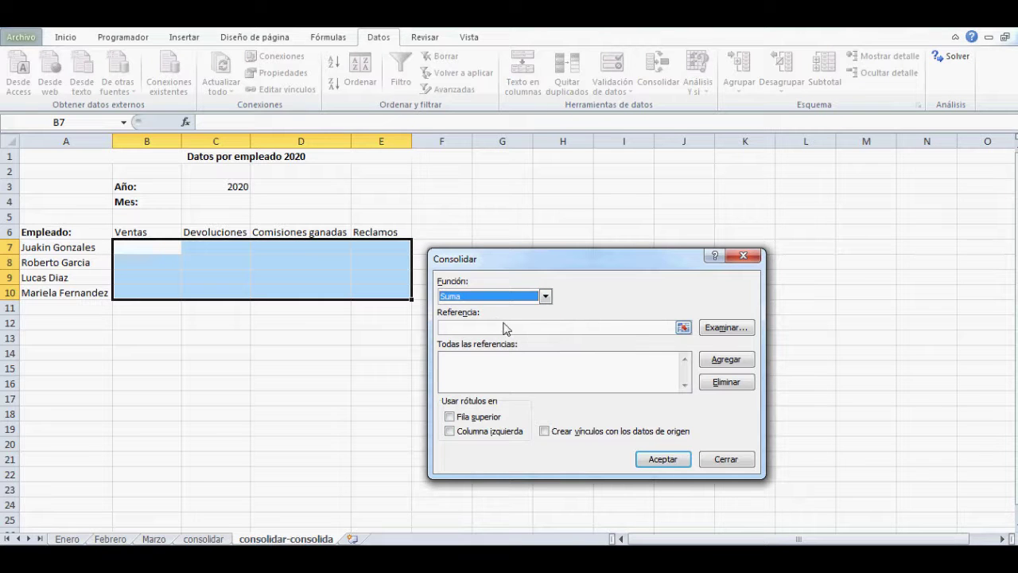
# Add the Enero sheet's table range A6:E10, including its labels, to the consolidation references
pyautogui.click(726, 327)
pyautogui.click(883, 513)
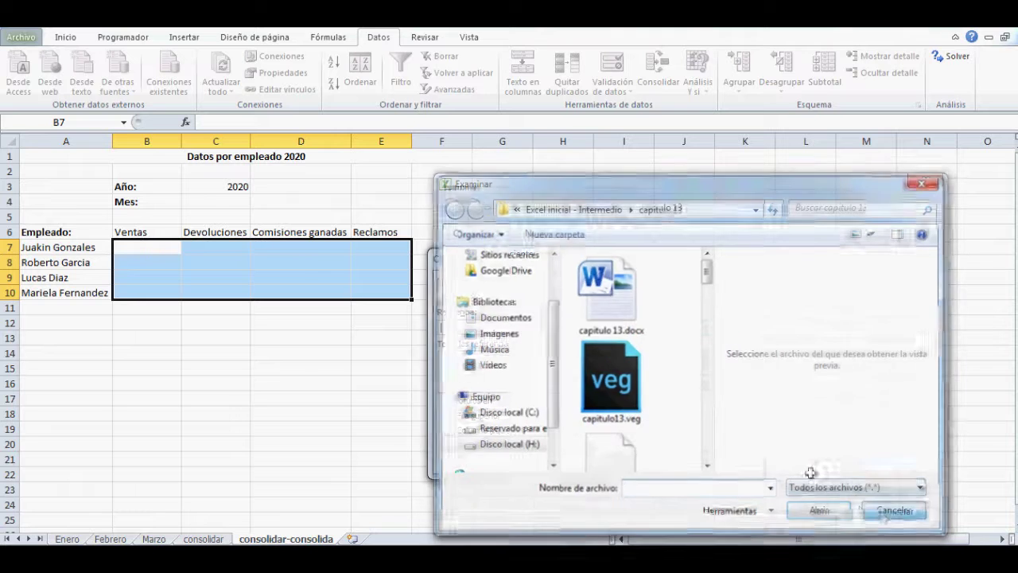
pyautogui.click(686, 327)
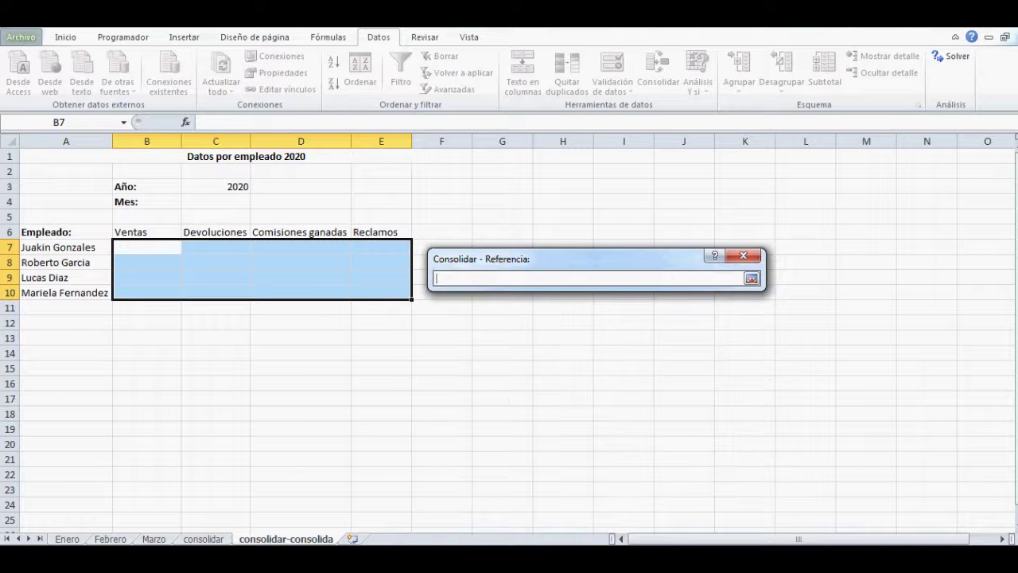
pyautogui.click(68, 539)
pyautogui.click(47, 232)
pyautogui.moveTo(47, 231); pyautogui.dragTo(387, 284)
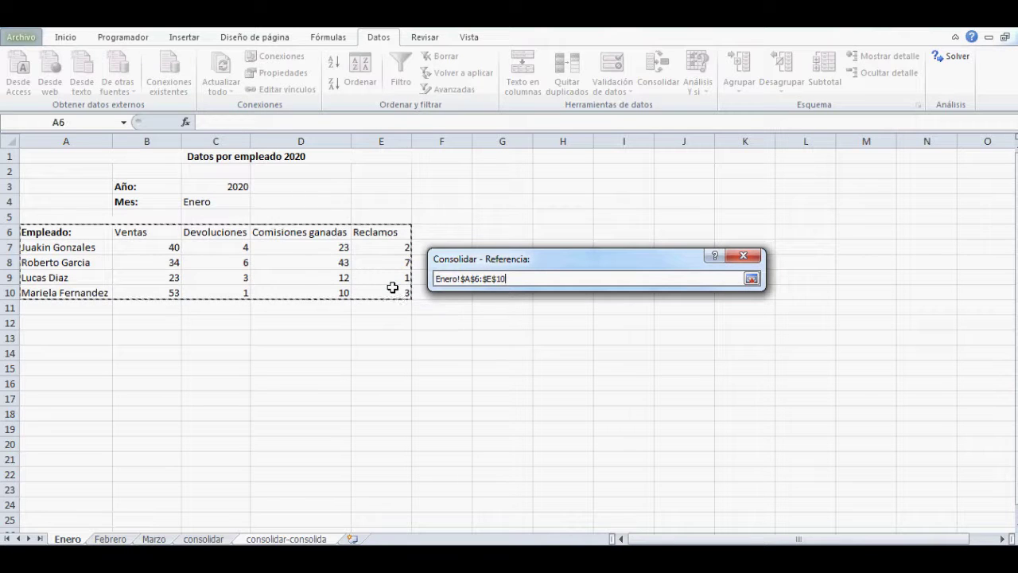
pyautogui.click(752, 278)
pyautogui.click(728, 361)
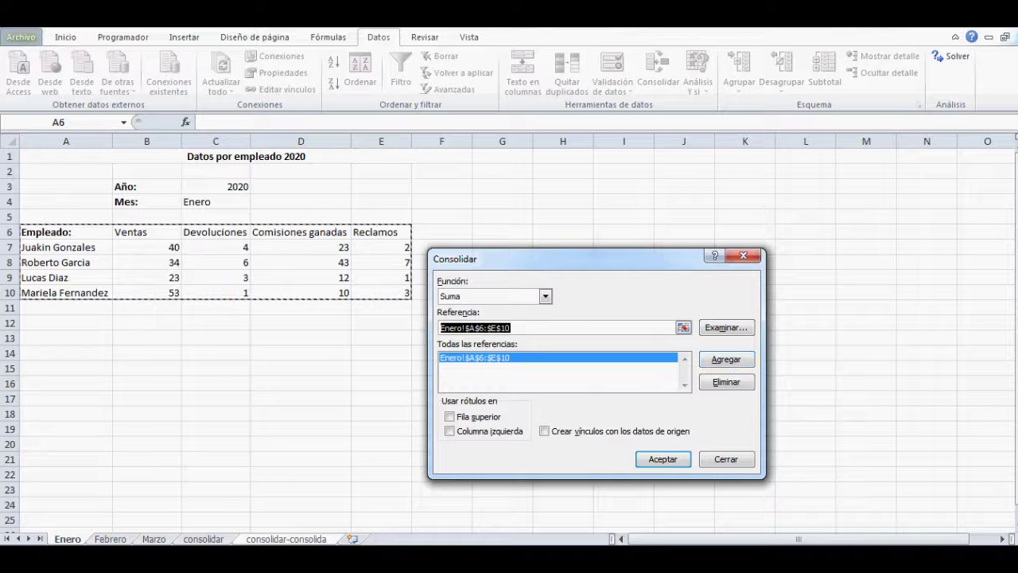
# Add the Febrero and Marzo ranges A6:E10 to the list of consolidation references
pyautogui.click(110, 539)
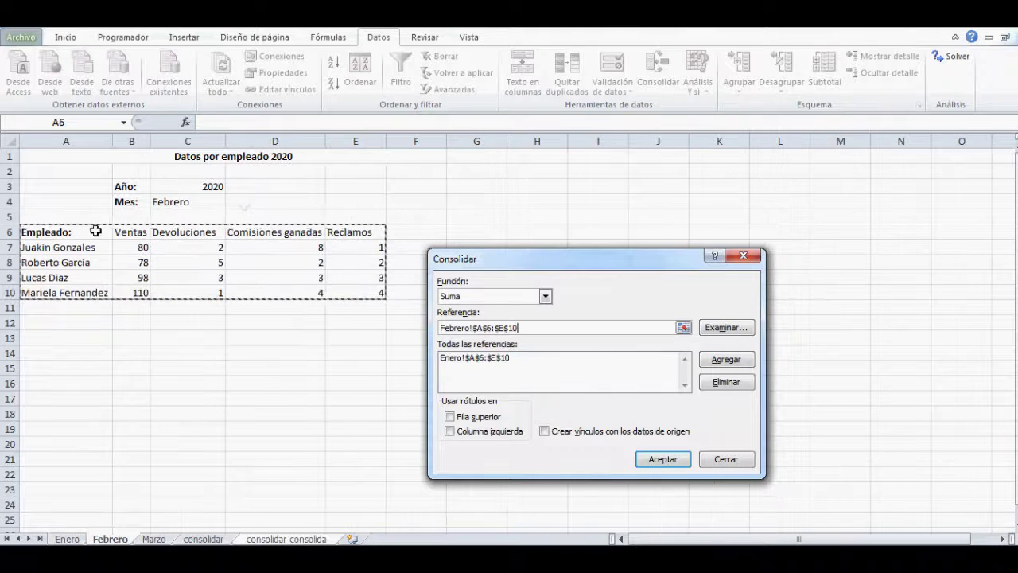
pyautogui.click(726, 359)
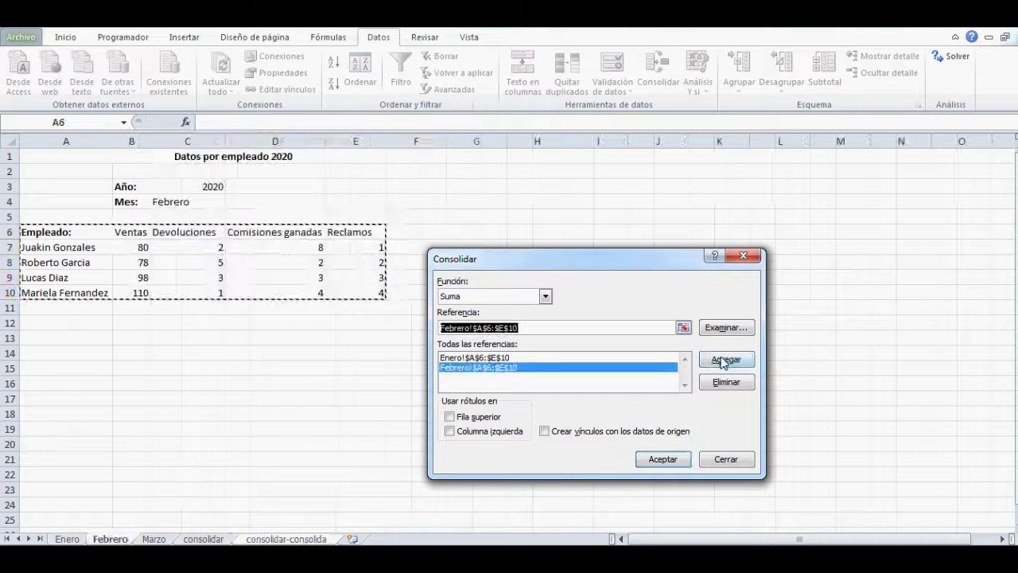
pyautogui.click(153, 539)
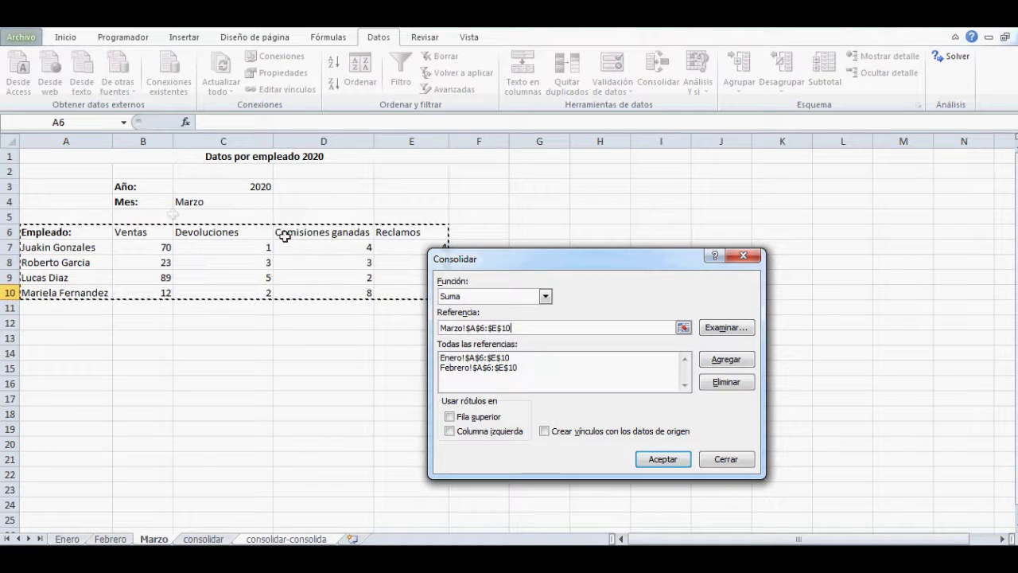
pyautogui.click(729, 360)
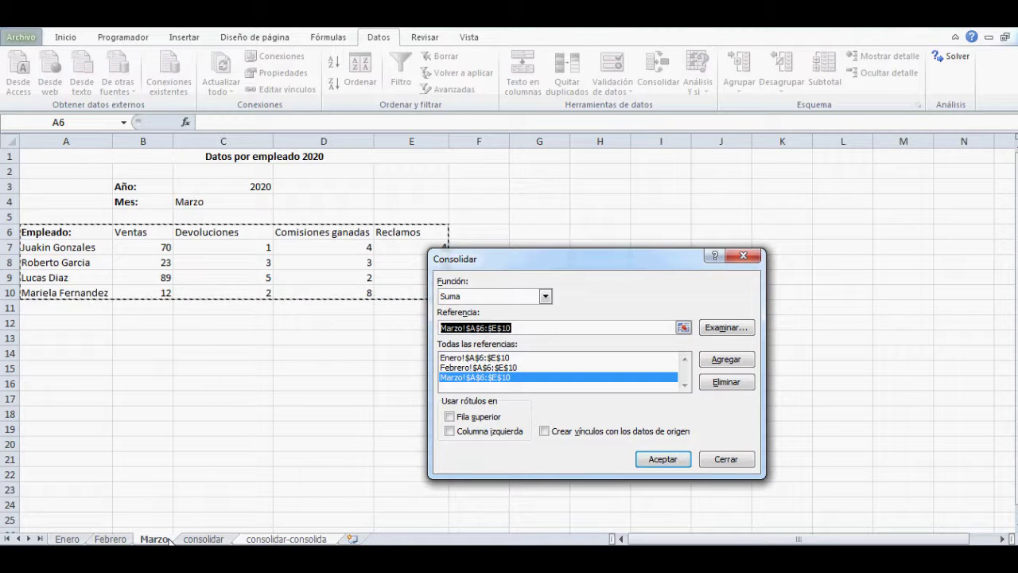
# Enable the Fila superior and Columna izquierda labels, leave source links off, and consolidate the three months into B7:E10
pyautogui.click(448, 417)
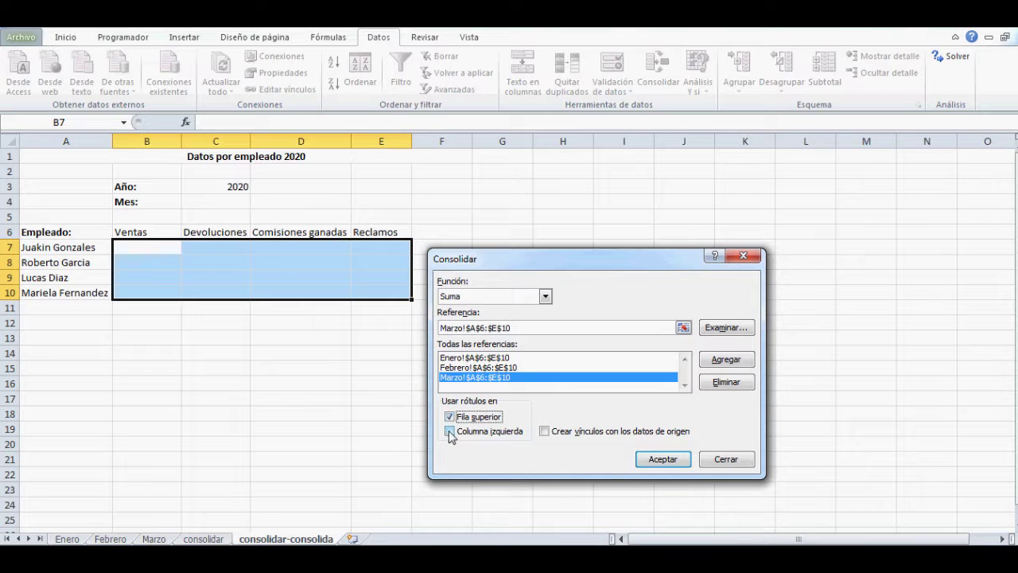
pyautogui.click(449, 432)
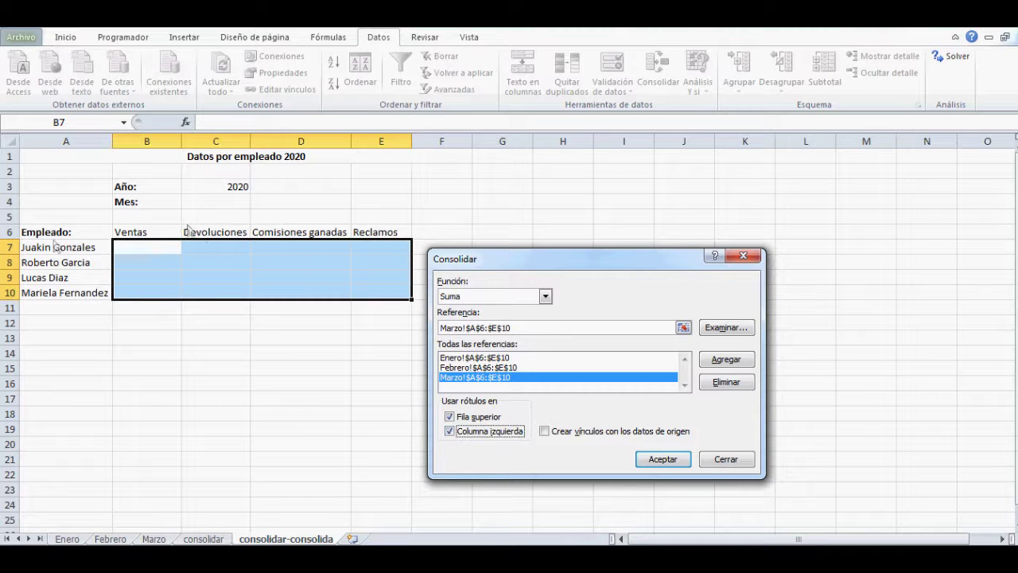
pyautogui.click(545, 432)
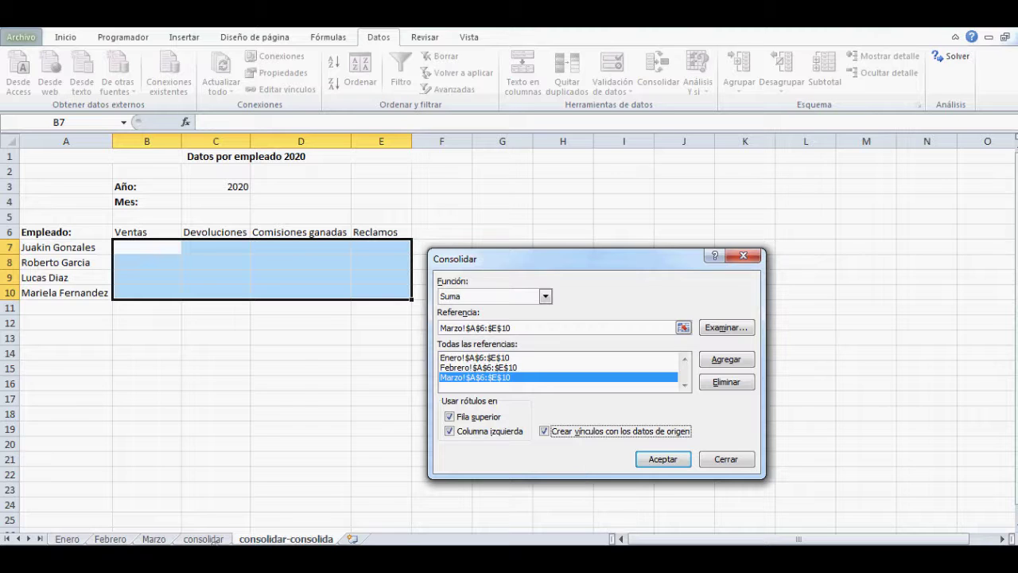
pyautogui.click(544, 431)
pyautogui.click(659, 459)
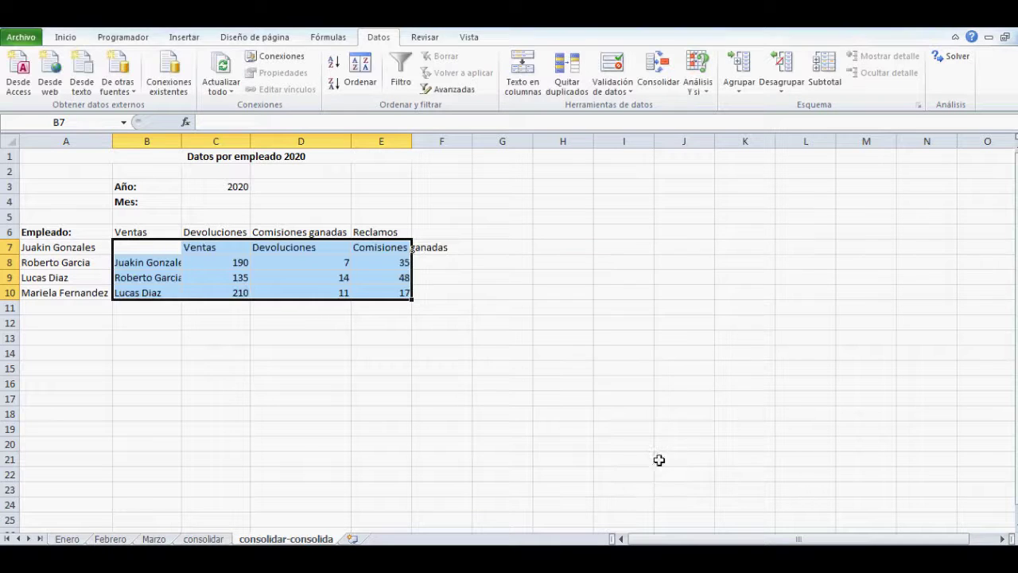
# Autofit columns E and B to their contents and clear the table range A6:E10, including its labels
pyautogui.doubleClick(412, 137)
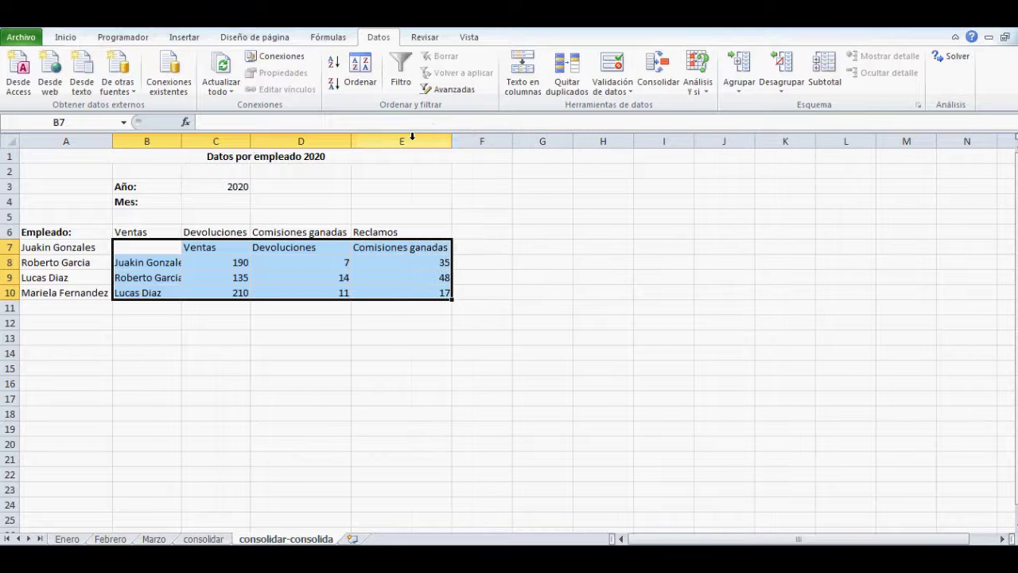
pyautogui.click(356, 156)
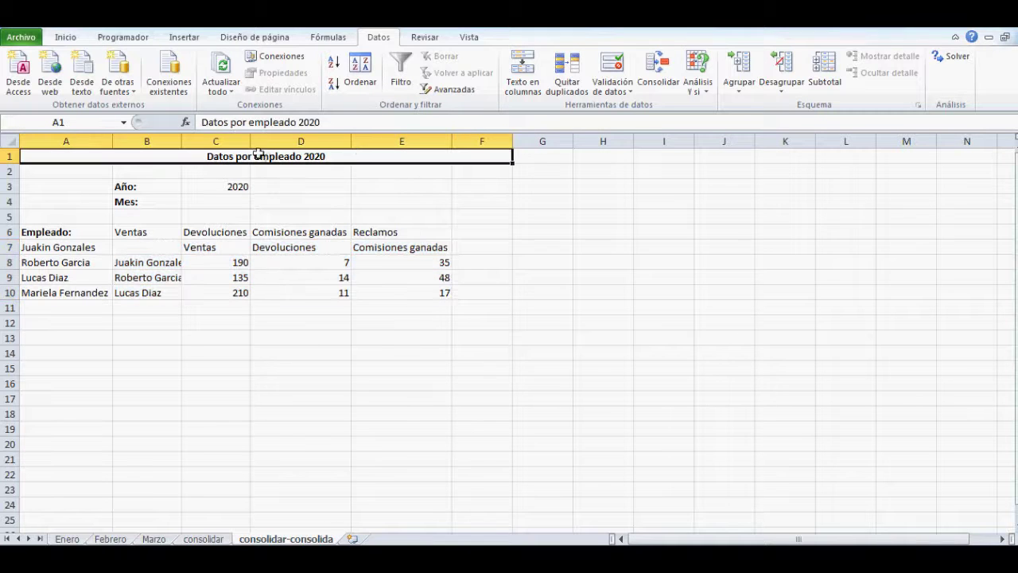
pyautogui.doubleClick(182, 136)
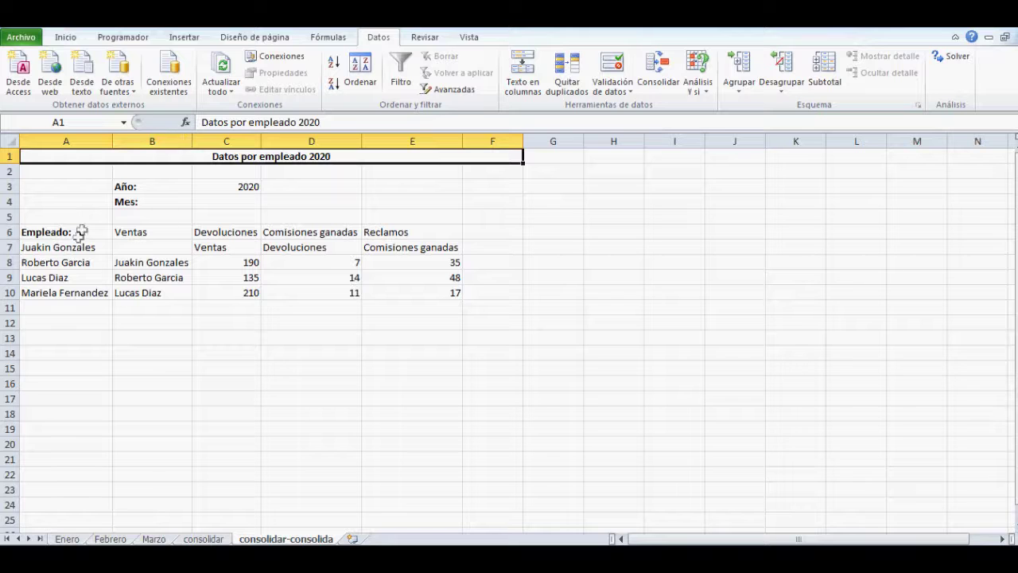
pyautogui.moveTo(45, 230); pyautogui.dragTo(454, 297)
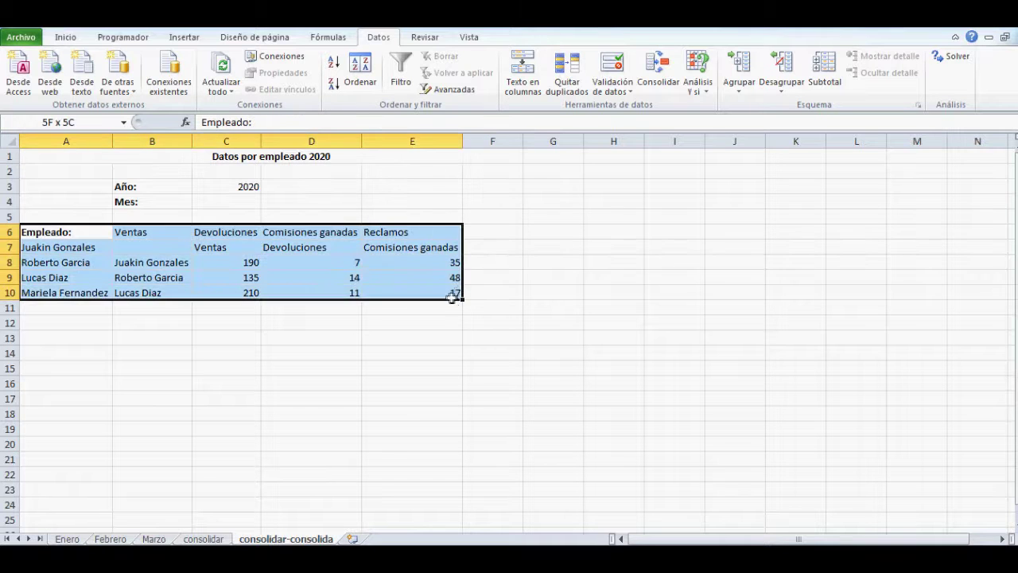
pyautogui.hotkey('ctrl', 'z')
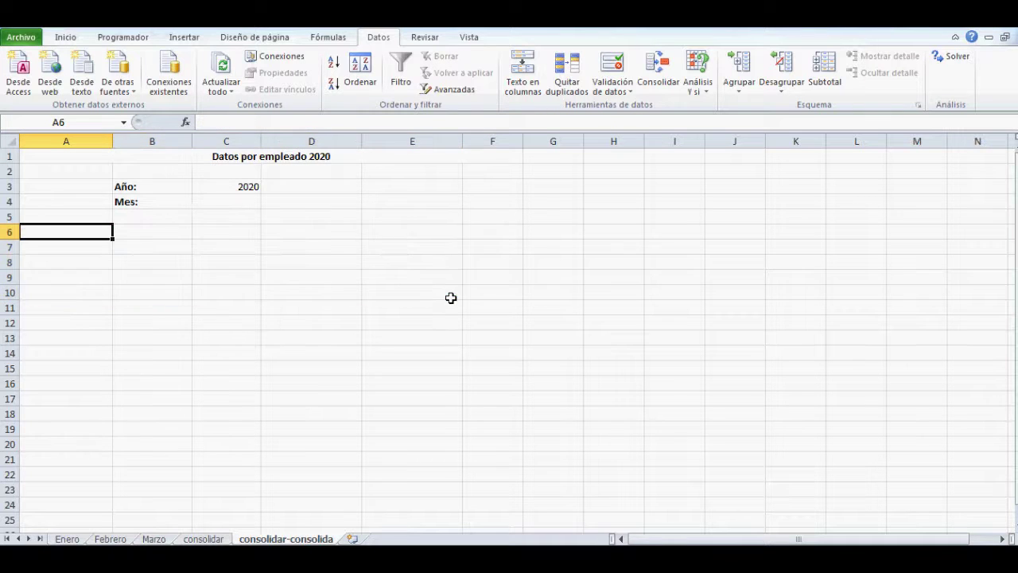
# Consolidate the three months at A6 without Fila superior or Columna izquierda labels, and clear the resulting range A6:E10
pyautogui.click(658, 72)
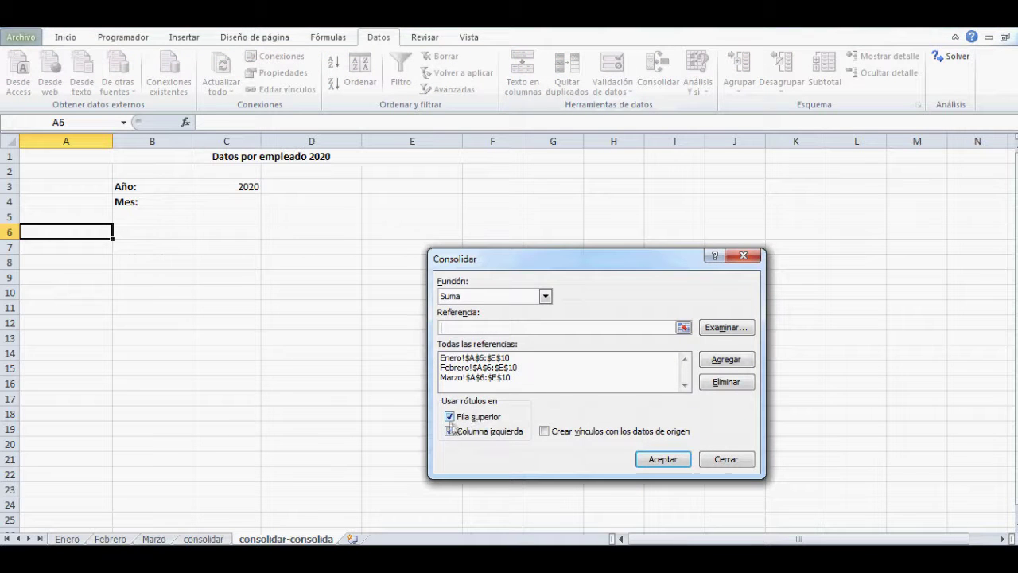
pyautogui.click(450, 417)
pyautogui.click(449, 431)
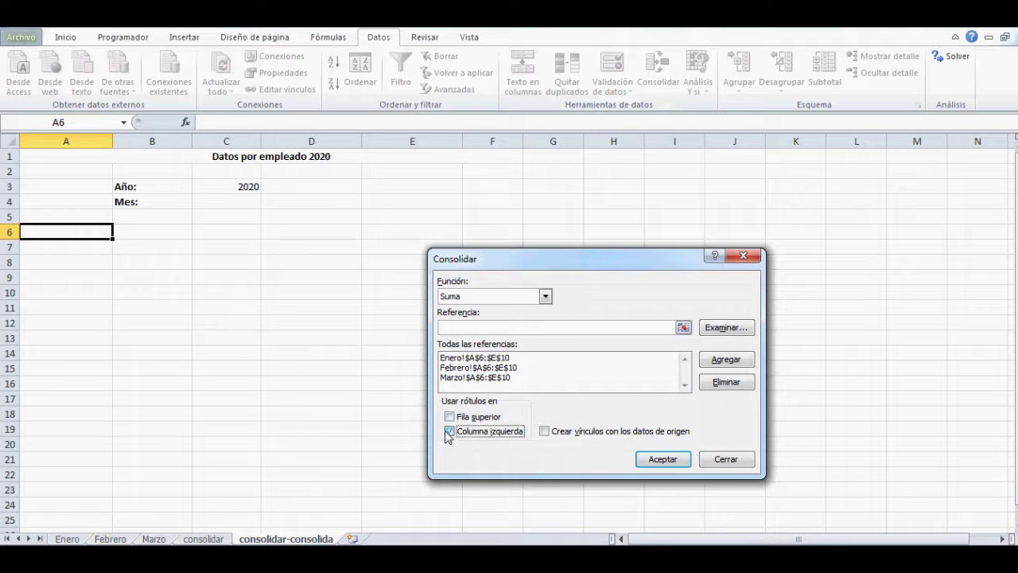
pyautogui.click(665, 459)
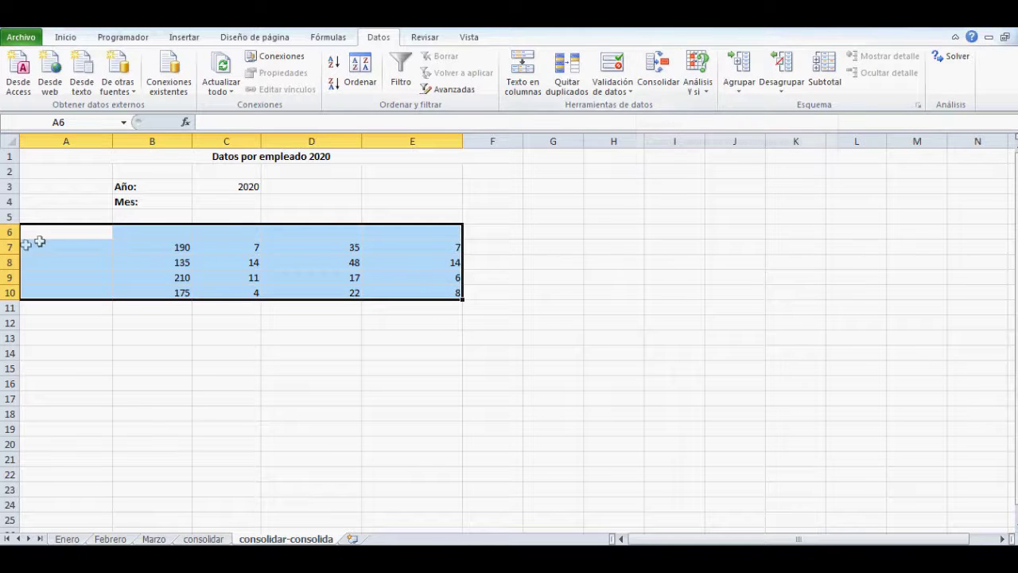
pyautogui.moveTo(50, 234); pyautogui.dragTo(414, 288)
pyautogui.hotkey('ctrl', 'z')
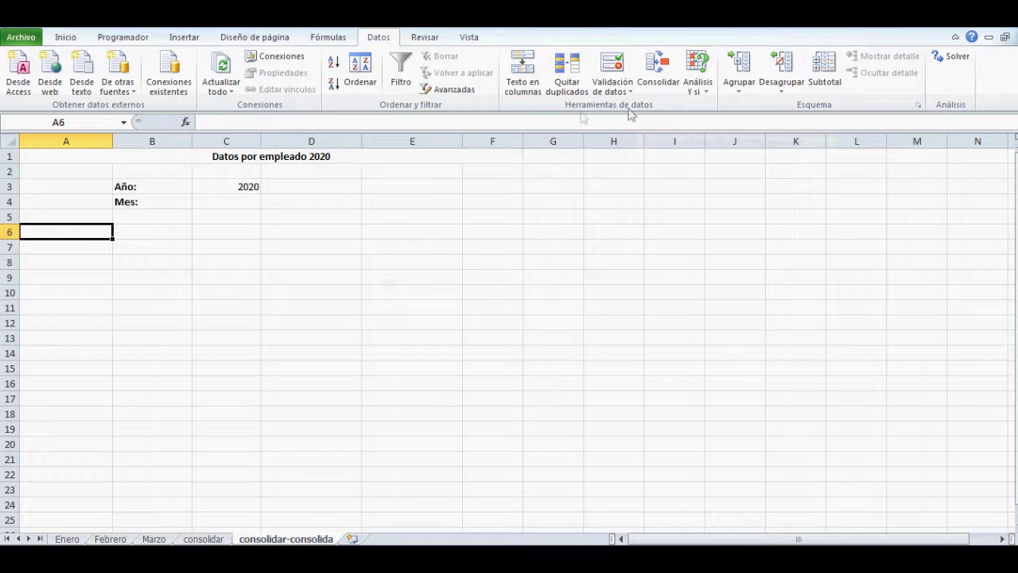
# Consolidate the three month ranges at A6 using only the Columna izquierda labels
pyautogui.click(657, 73)
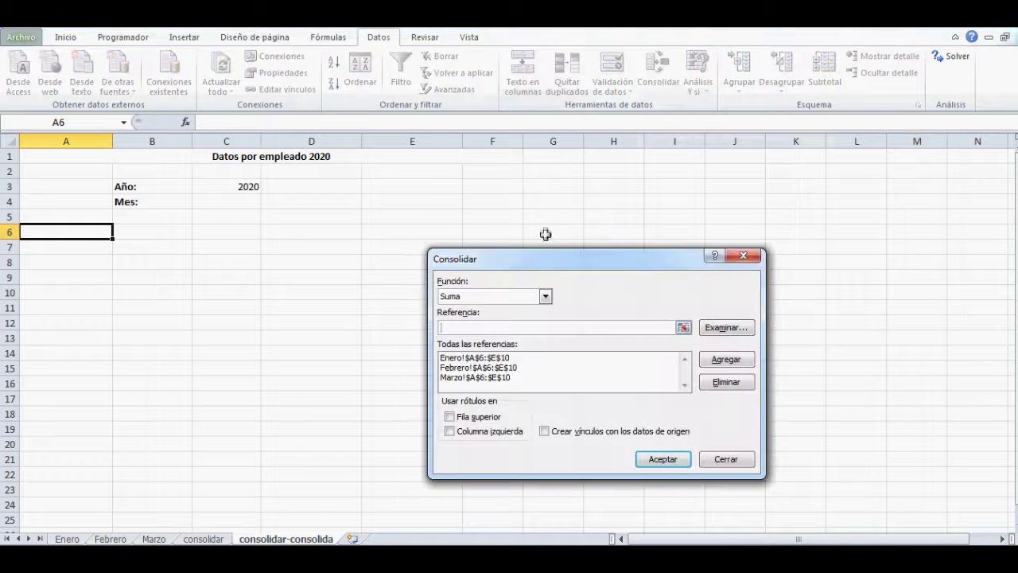
pyautogui.click(450, 431)
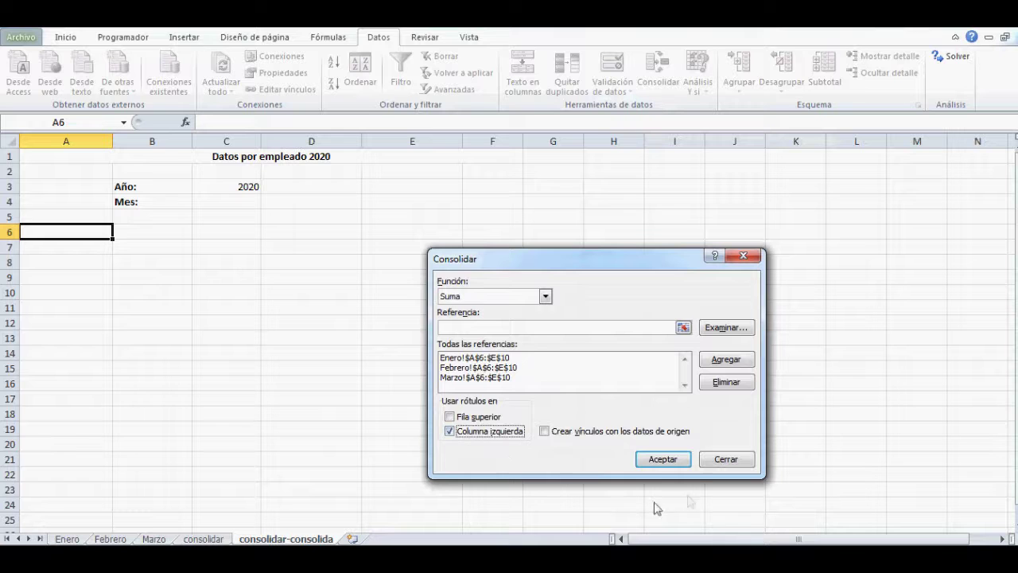
pyautogui.click(674, 461)
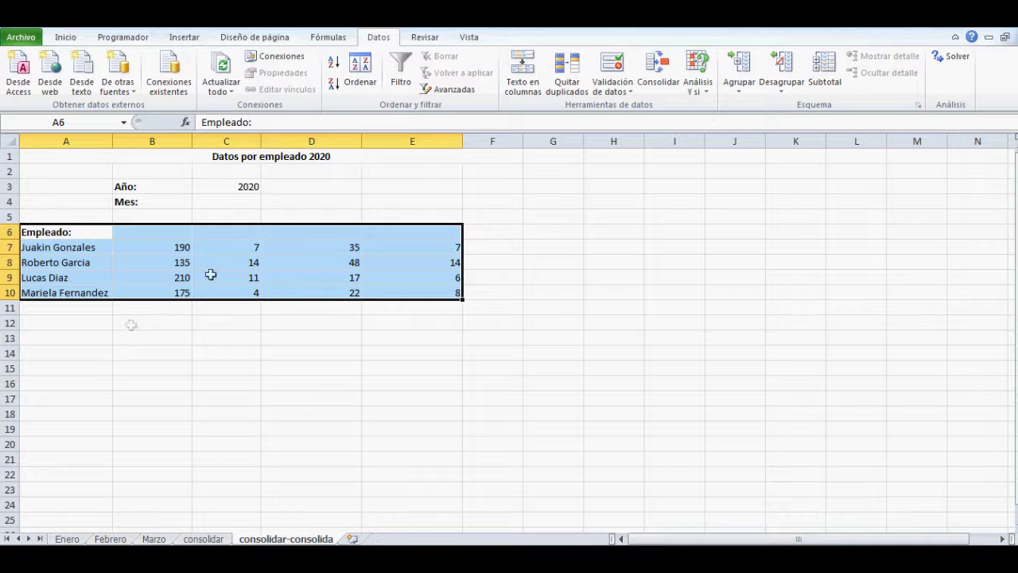
# Rerun the consolidation at A6 with the Fila superior labels also enabled
pyautogui.click(658, 72)
pyautogui.click(451, 416)
pyautogui.click(671, 458)
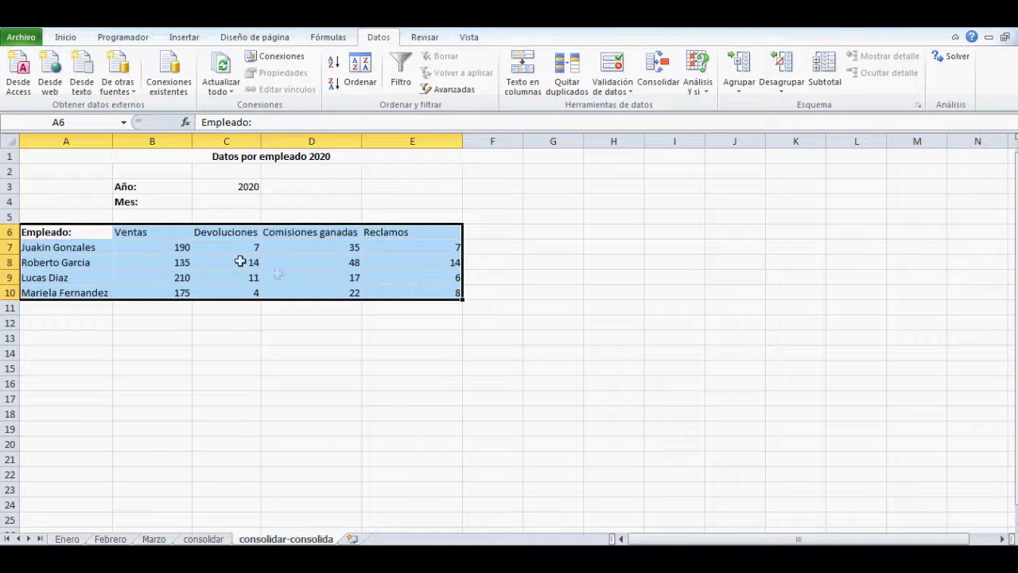
# Inspect the cell contents of the consolidated Ventas results in column B
pyautogui.click(182, 251)
pyautogui.click(172, 266)
pyautogui.click(180, 291)
pyautogui.click(162, 251)
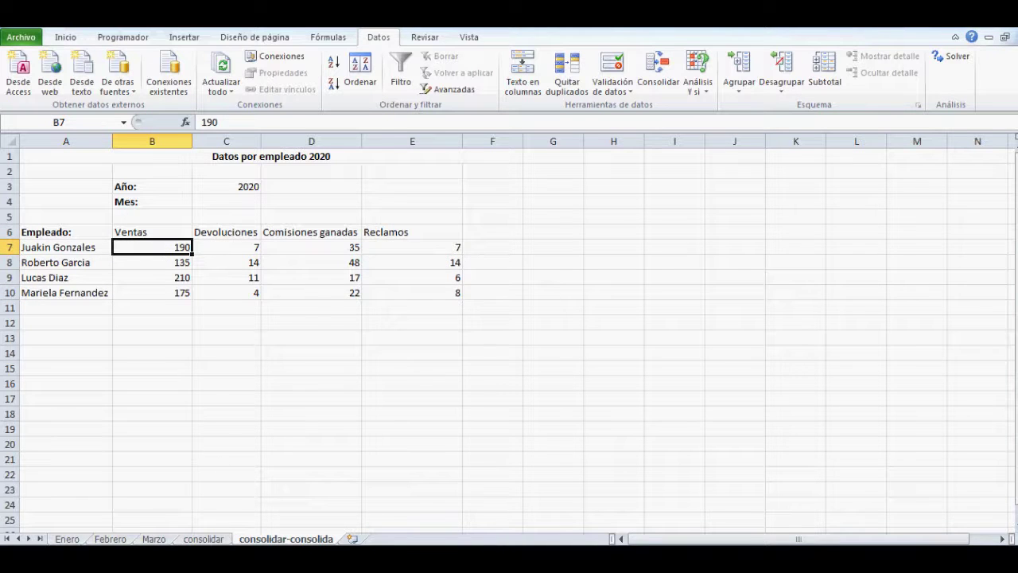
# Set cell B7 on the Enero sheet to 50 and check the Ventas total on the consolidar-consolida sheet
pyautogui.click(77, 539)
pyautogui.write('50')
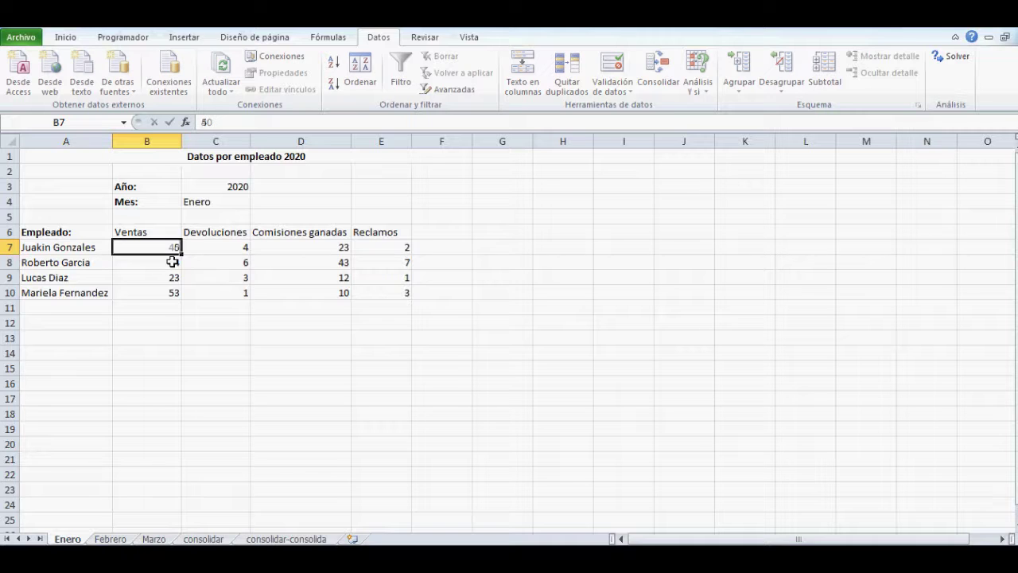
pyautogui.press('Return')
pyautogui.click(310, 540)
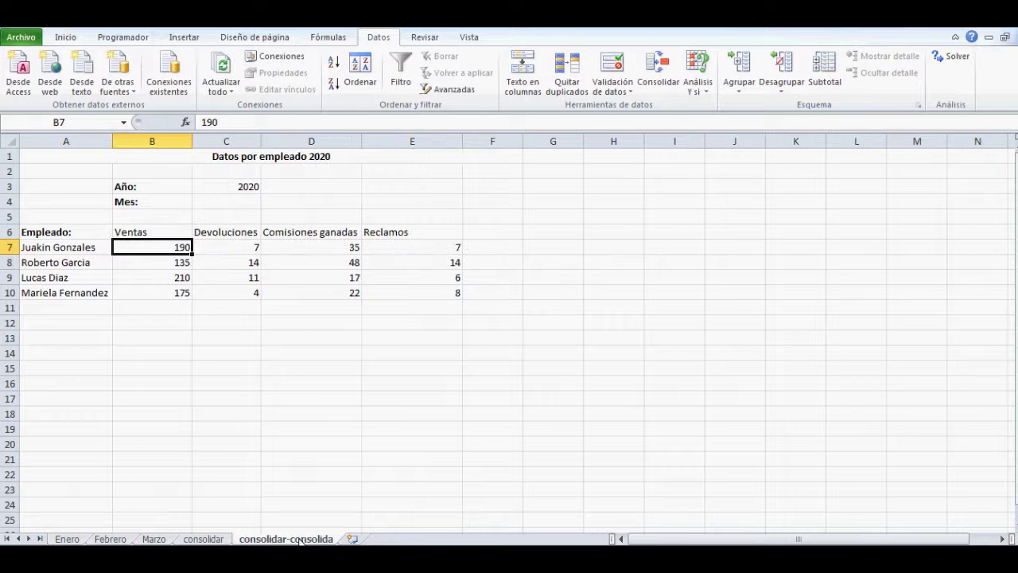
# Set cell B7 on the Enero sheet back to 40
pyautogui.click(160, 246)
pyautogui.write('40')
pyautogui.press('Return')
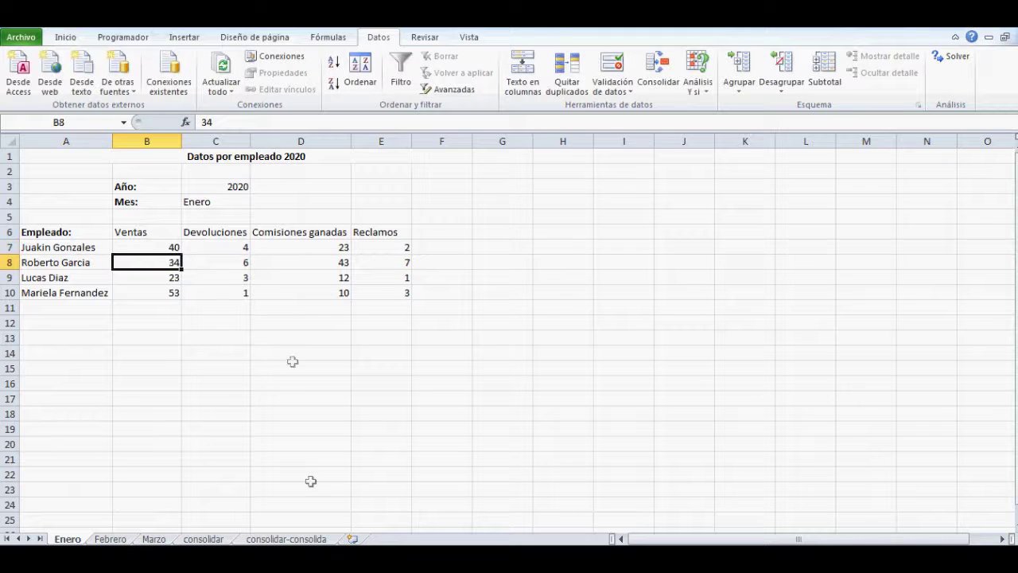
# Clear the consolidated table in A6:E10 on the consolidar-consolida sheet
pyautogui.click(286, 539)
pyautogui.moveTo(48, 231); pyautogui.dragTo(418, 294)
pyautogui.press('Delete')
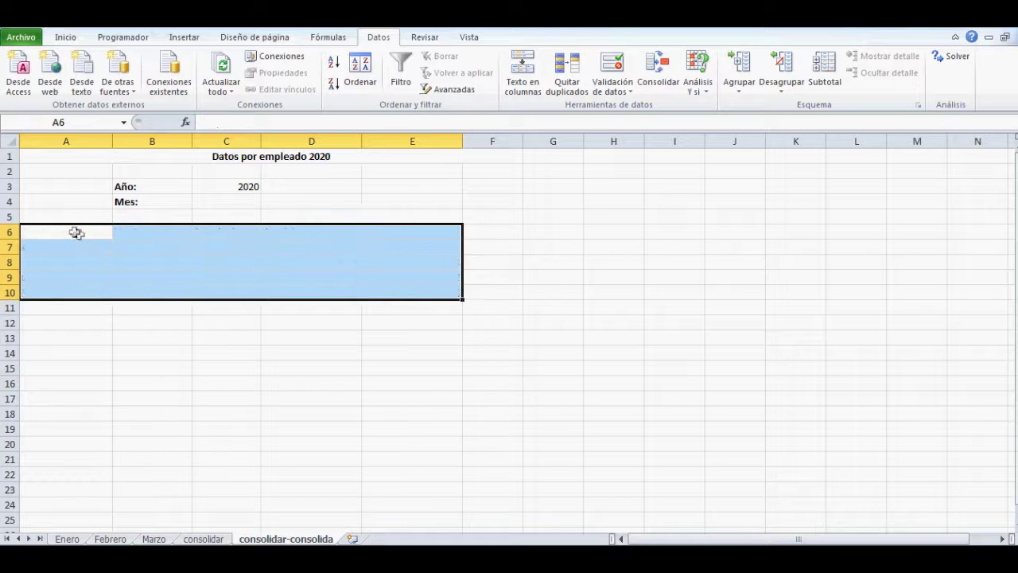
# Consolidate the three months at A6 with both label options and Crear vínculos con los datos de origen enabled
pyautogui.click(75, 230)
pyautogui.click(658, 72)
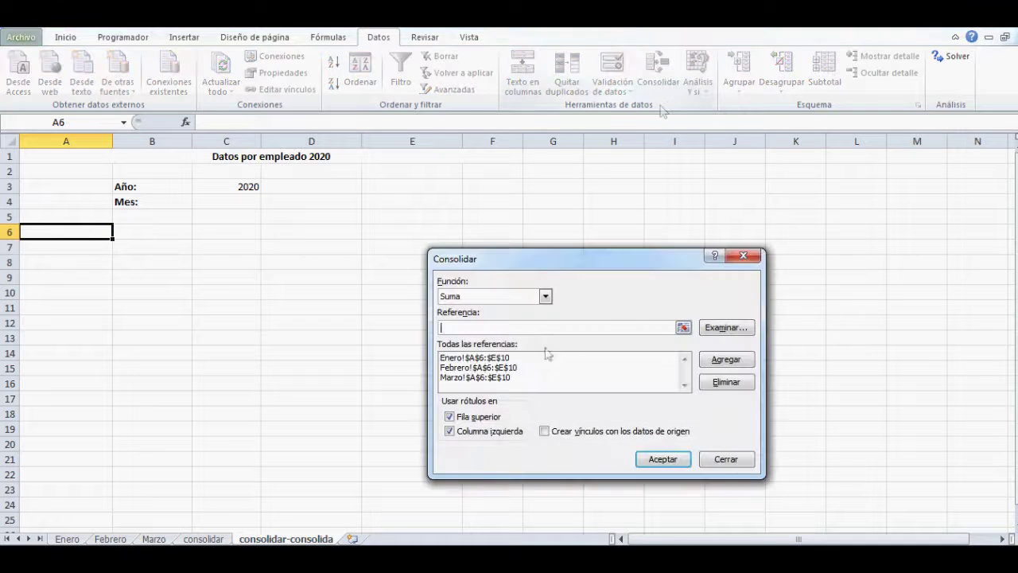
pyautogui.click(545, 431)
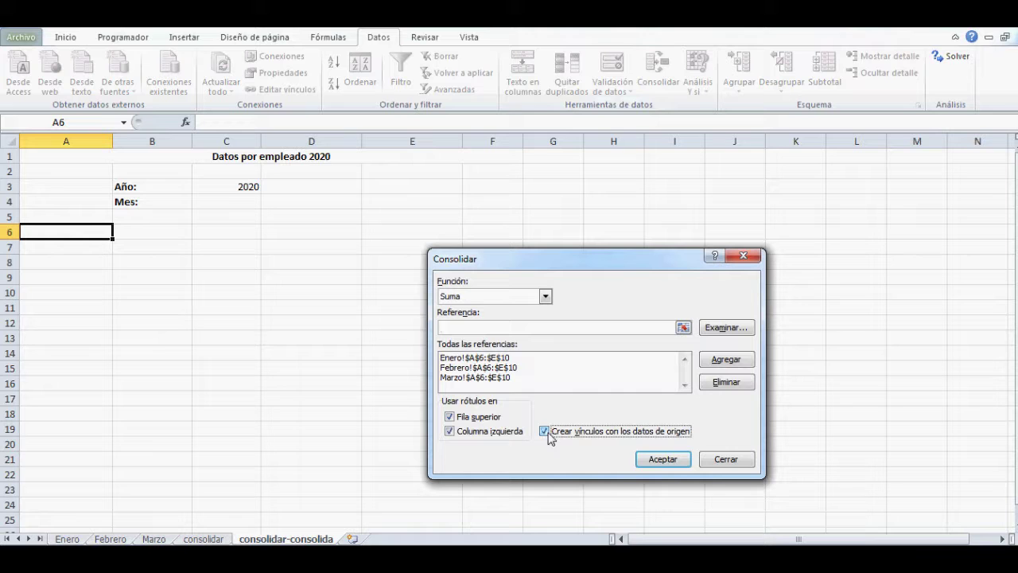
pyautogui.click(662, 459)
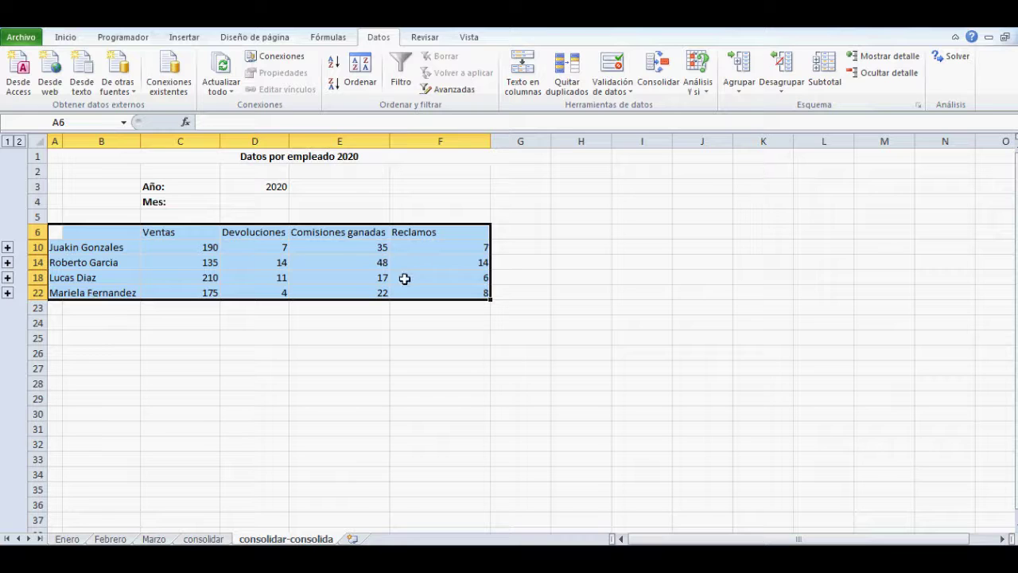
# Expand the first employee's detail rows, set B7 on the Enero sheet to 50, and check the linked total in C10
pyautogui.click(7, 247)
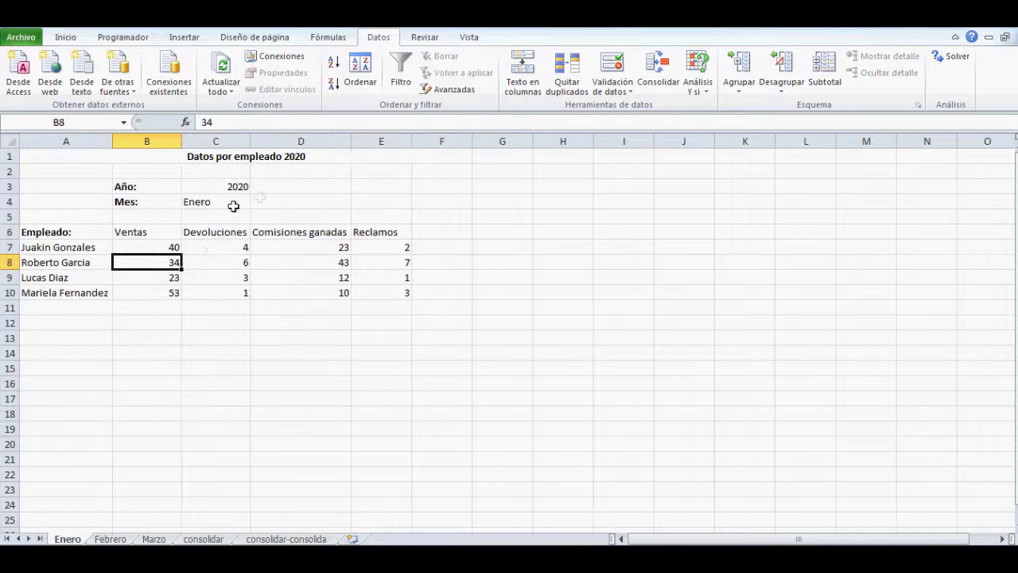
pyautogui.click(168, 248)
pyautogui.write('50')
pyautogui.press('Return')
pyautogui.click(286, 539)
pyautogui.click(190, 293)
pyautogui.click(189, 292)
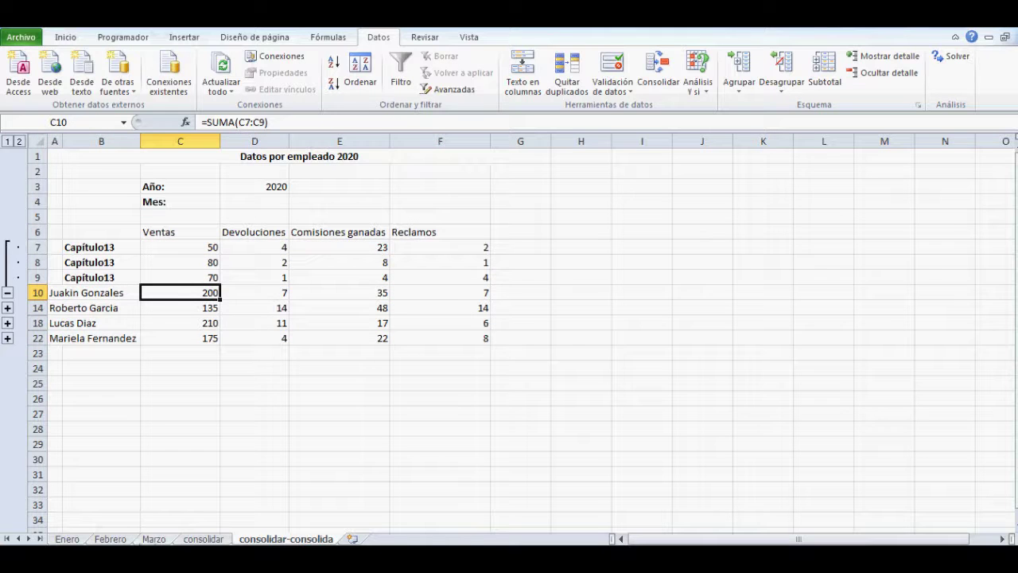
# Restore B7 on the Enero sheet to 40 and recheck the linked total on the consolidar-consolida sheet
pyautogui.click(72, 540)
pyautogui.click(162, 250)
pyautogui.write('40')
pyautogui.press('Return')
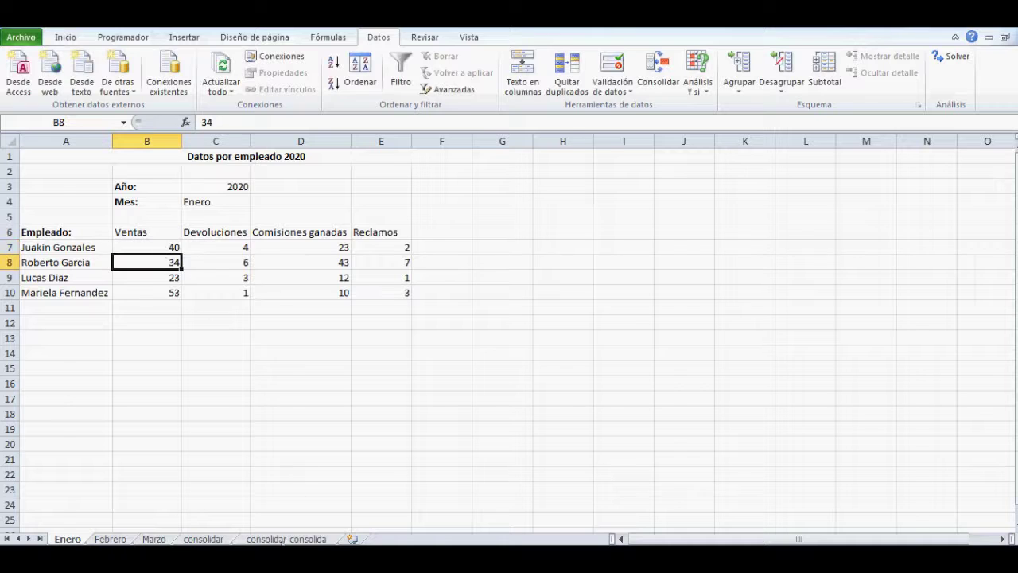
pyautogui.click(285, 538)
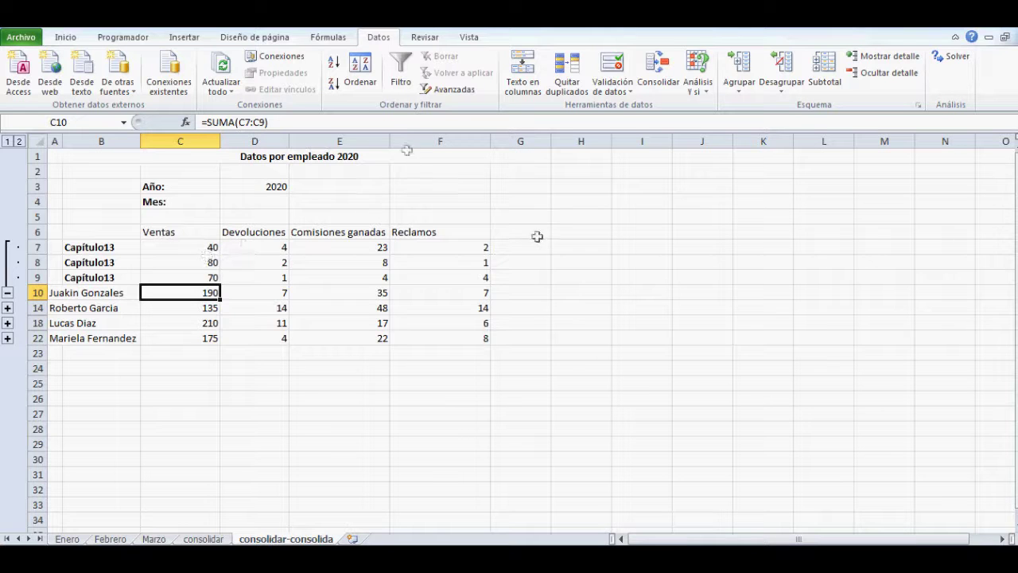
# Collapse the first employee's detail rows and switch to the other open window
pyautogui.click(7, 292)
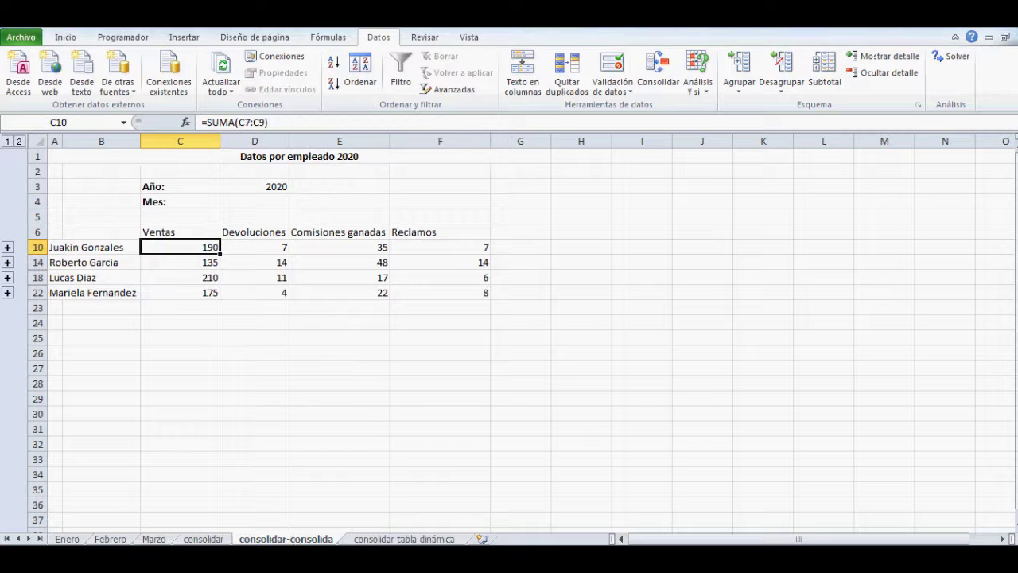
pyautogui.hotkey('alt', 'Tab')
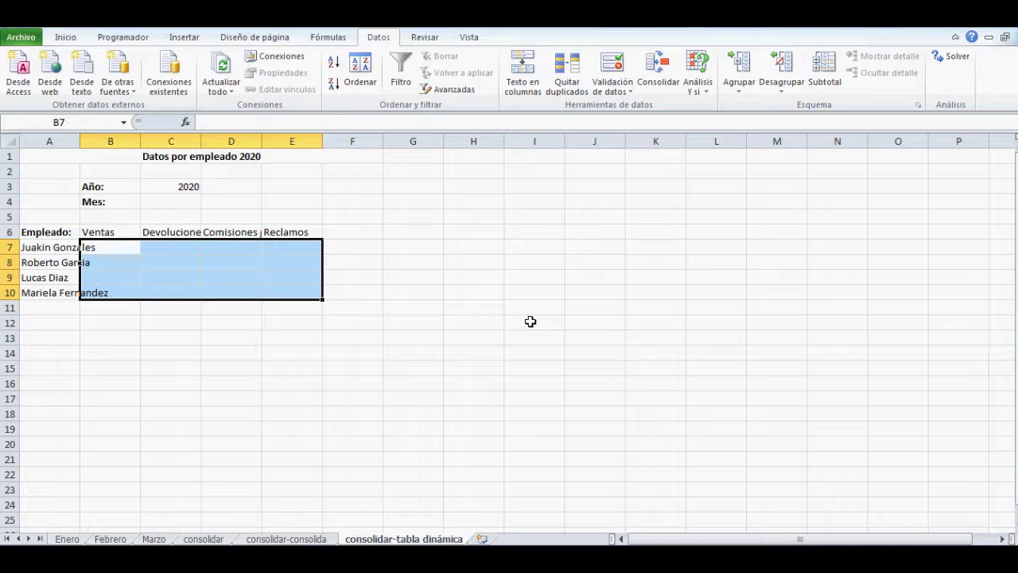
# Open the Quick Access Toolbar customization in Excel's options and list Todos los comandos
pyautogui.click(23, 39)
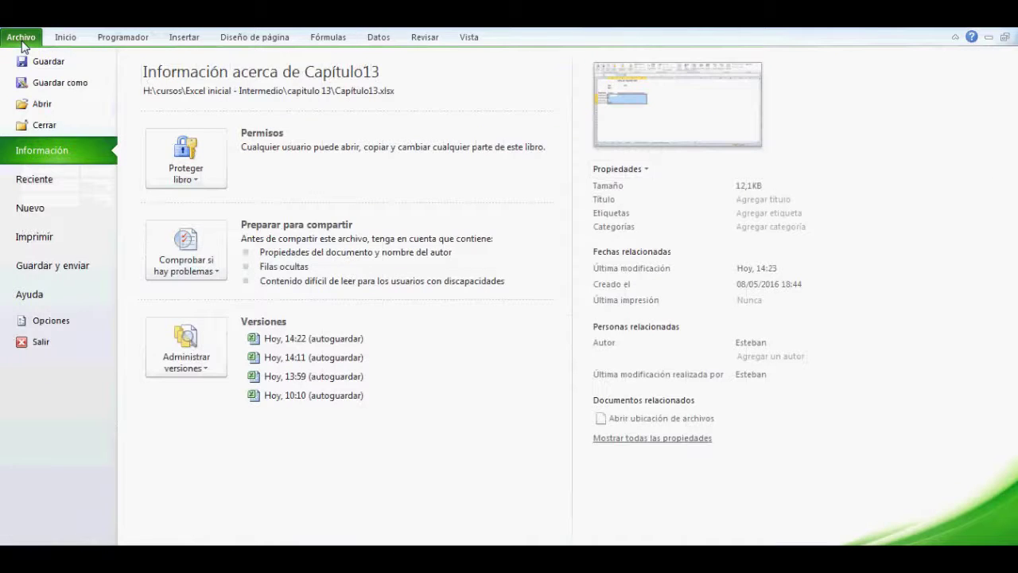
pyautogui.click(44, 319)
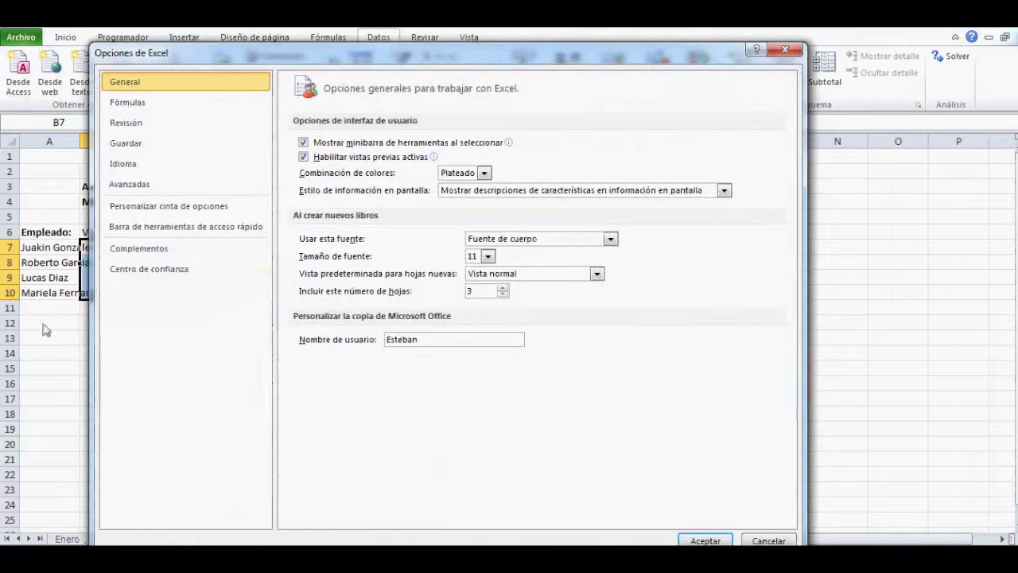
pyautogui.click(198, 228)
pyautogui.click(471, 129)
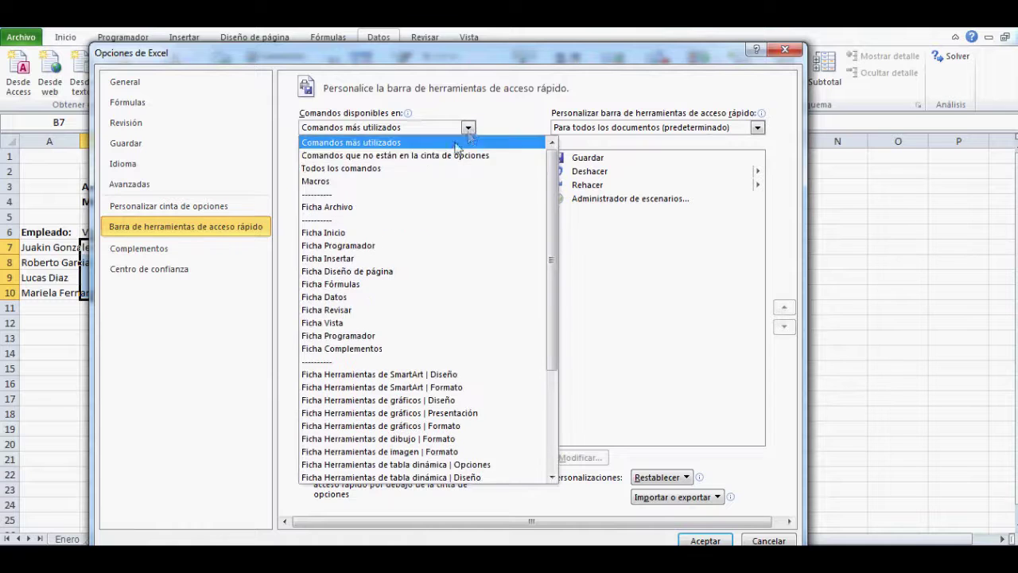
pyautogui.click(421, 166)
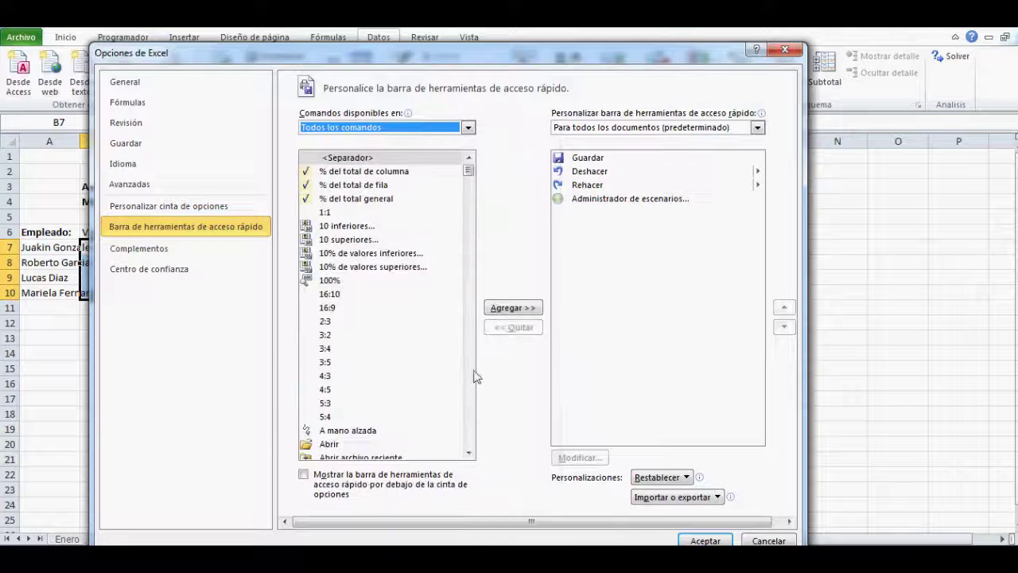
# Add the Asistente para tablas y gráficos dinámicos command to the Quick Access Toolbar and accept the options
pyautogui.click(470, 420)
pyautogui.click(469, 422)
pyautogui.click(469, 420)
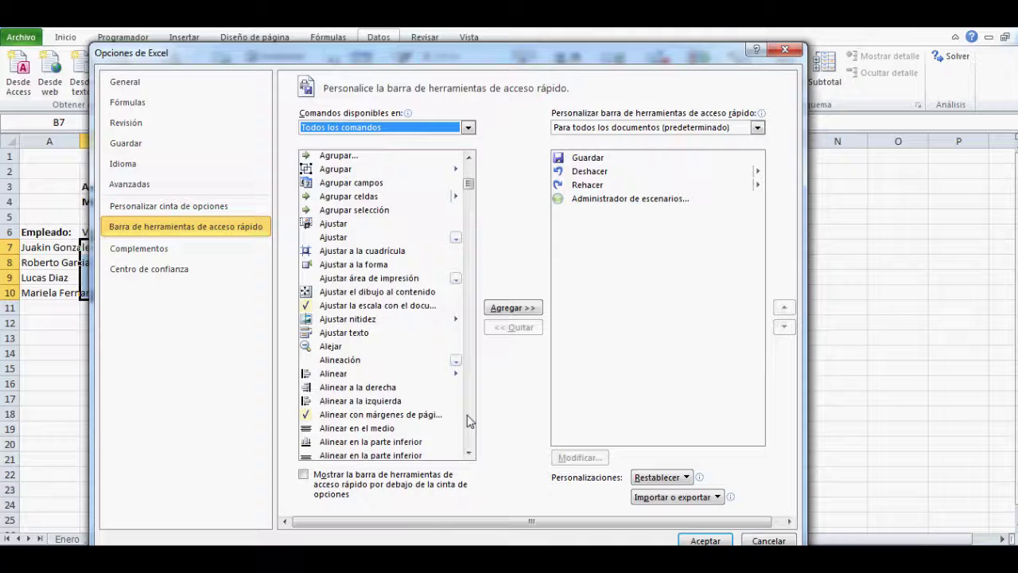
pyautogui.click(470, 420)
pyautogui.click(469, 420)
pyautogui.click(469, 420)
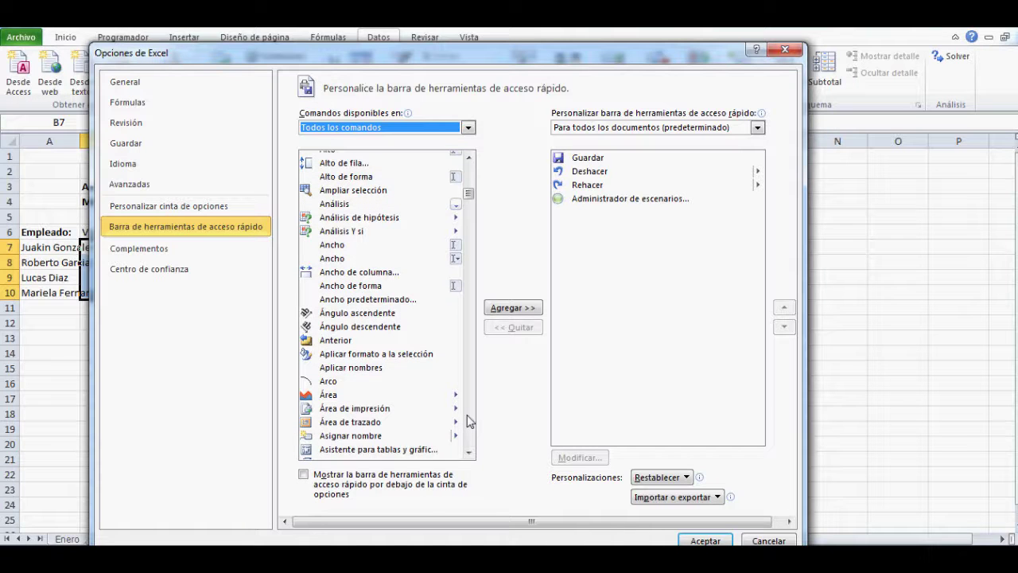
pyautogui.click(395, 451)
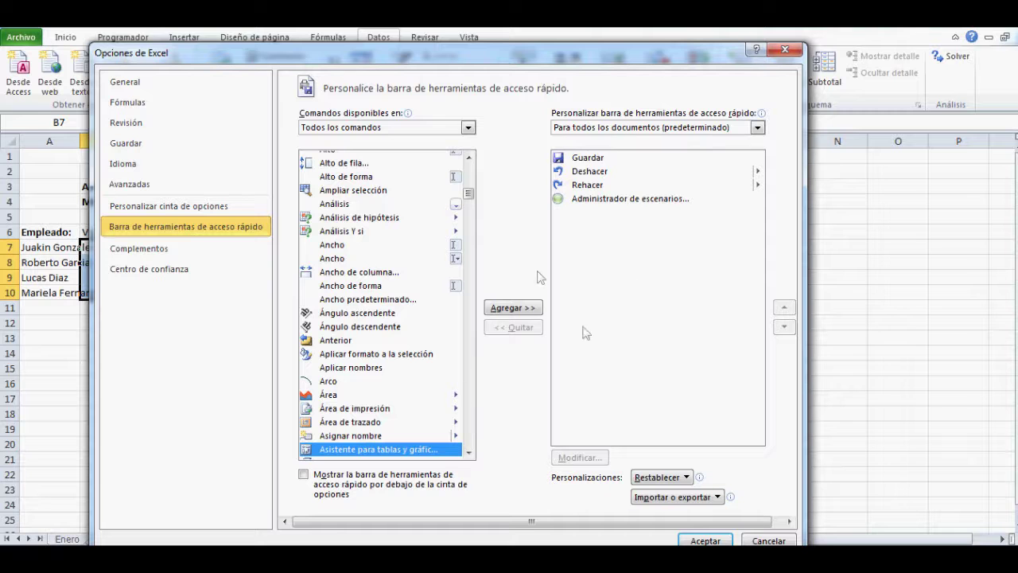
pyautogui.click(533, 309)
pyautogui.click(692, 538)
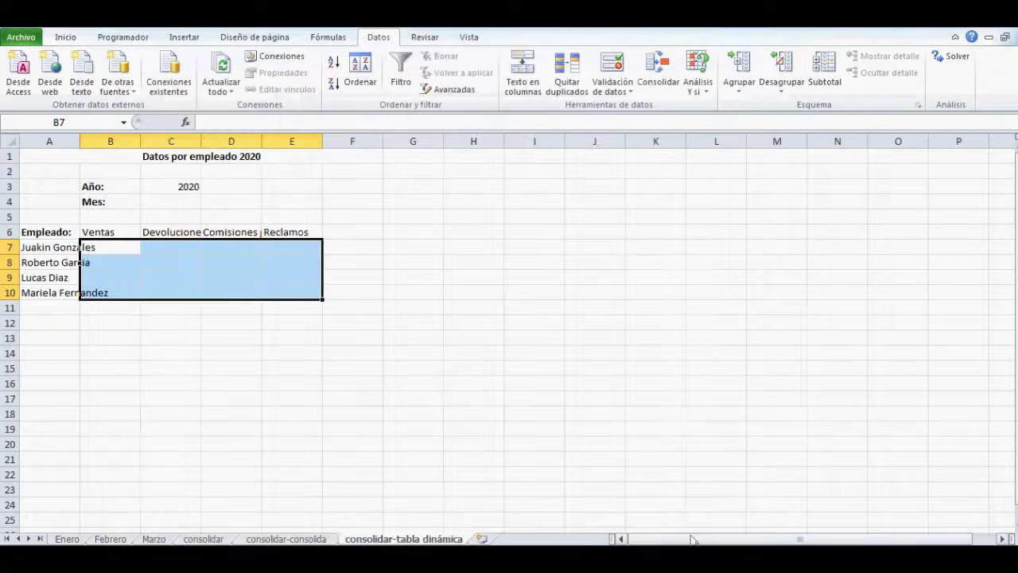
# Start the pivot table wizard with Rangos de consolidación múltiples, a Tabla dinámica report and a single page field
pyautogui.click(111, 17)
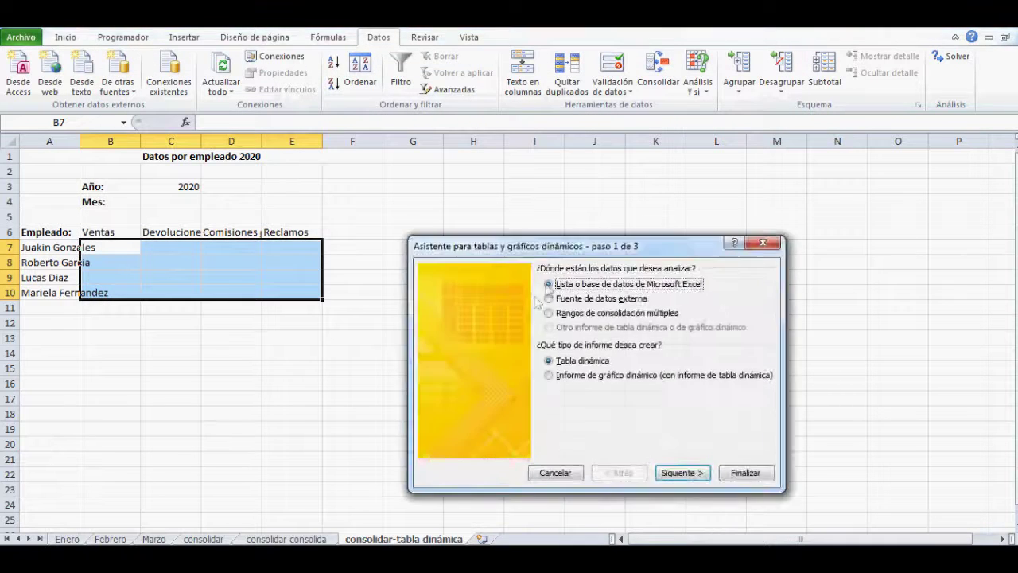
pyautogui.moveTo(561, 249); pyautogui.dragTo(586, 193)
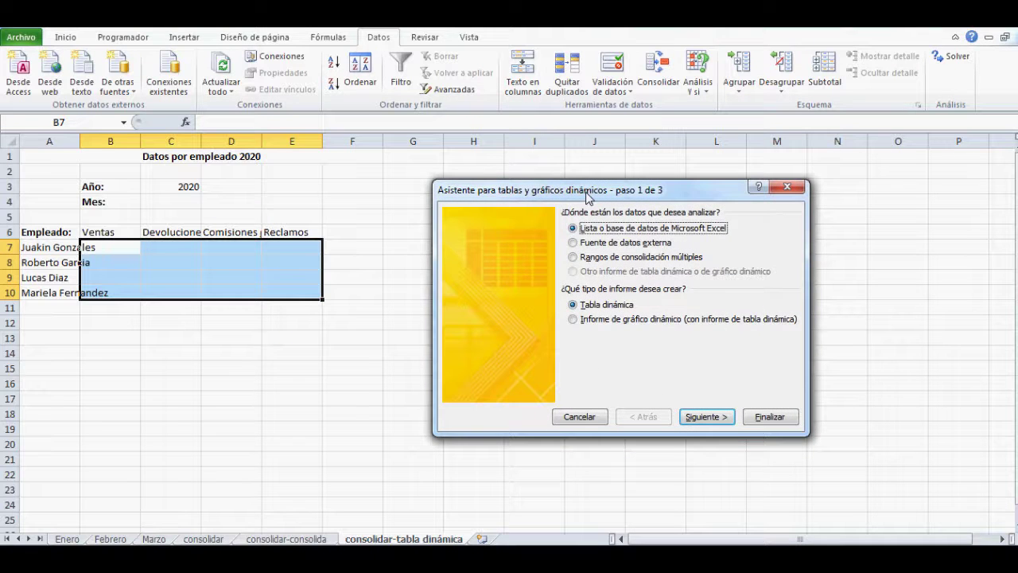
pyautogui.click(572, 257)
pyautogui.click(706, 419)
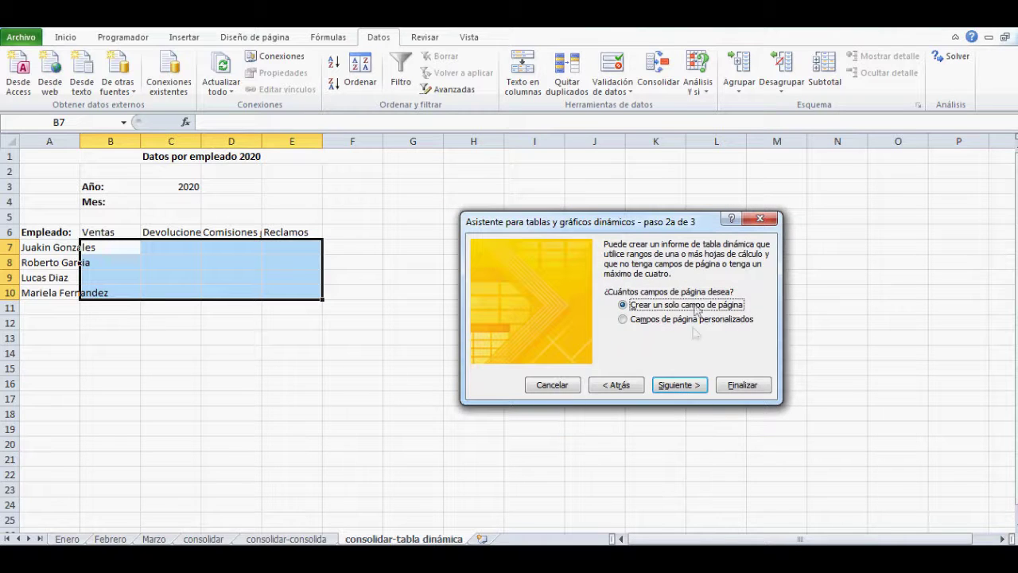
pyautogui.click(680, 390)
# Add the range A6:E10 of the Enero sheet to the wizard's consolidation ranges
pyautogui.moveTo(603, 214); pyautogui.dragTo(680, 201)
pyautogui.click(831, 247)
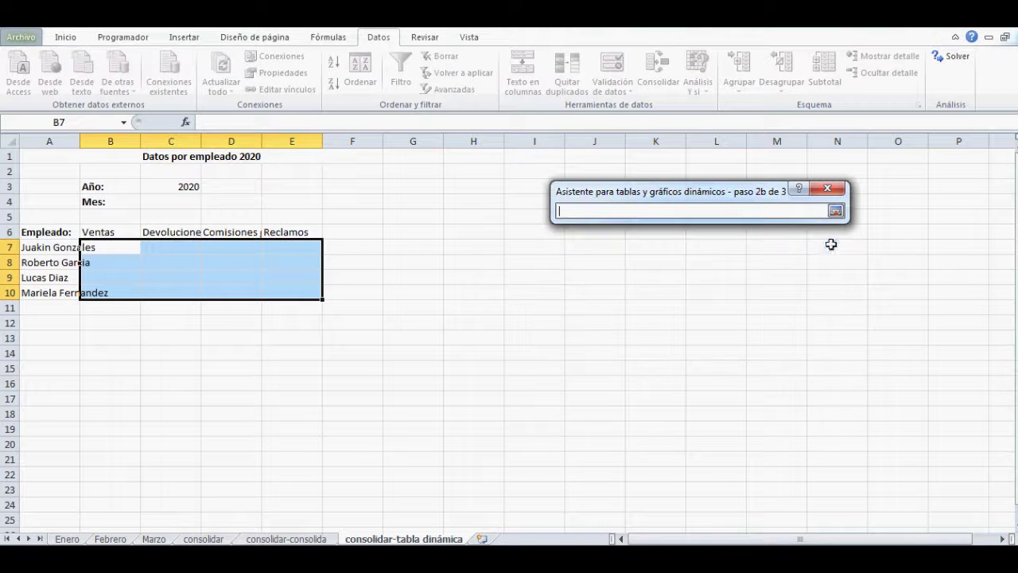
pyautogui.click(67, 539)
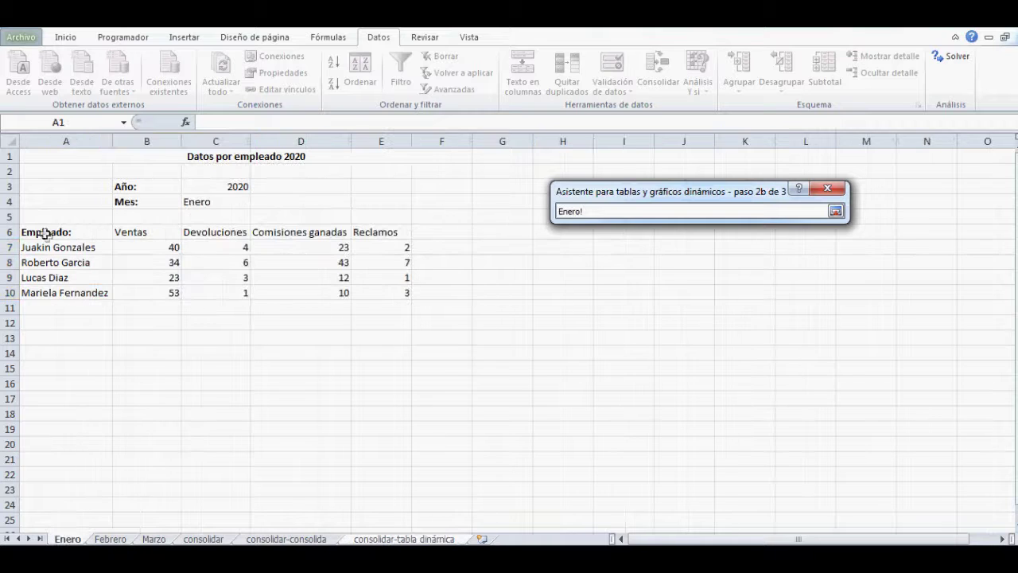
pyautogui.moveTo(42, 229); pyautogui.dragTo(390, 291)
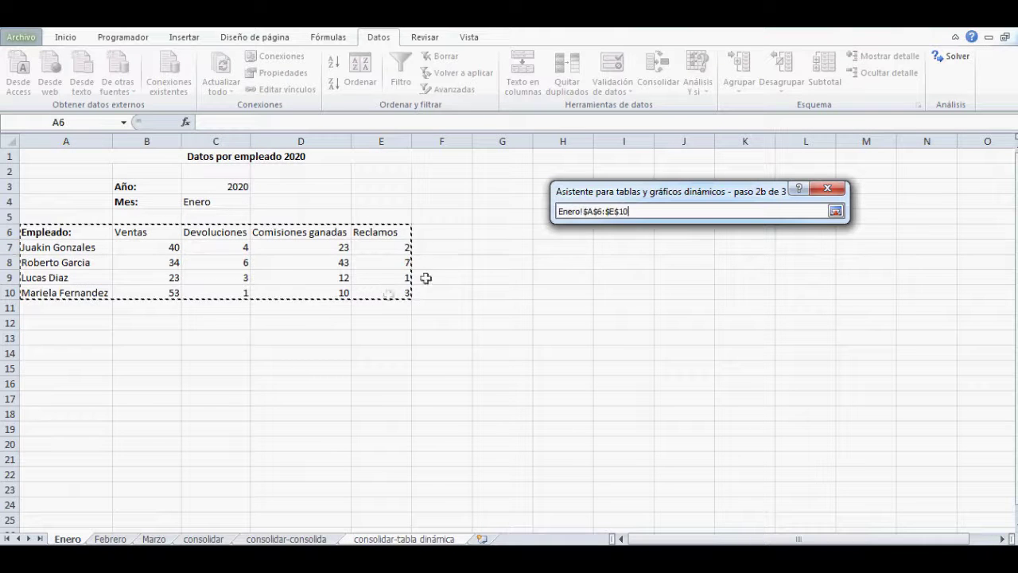
pyautogui.click(835, 211)
pyautogui.click(652, 264)
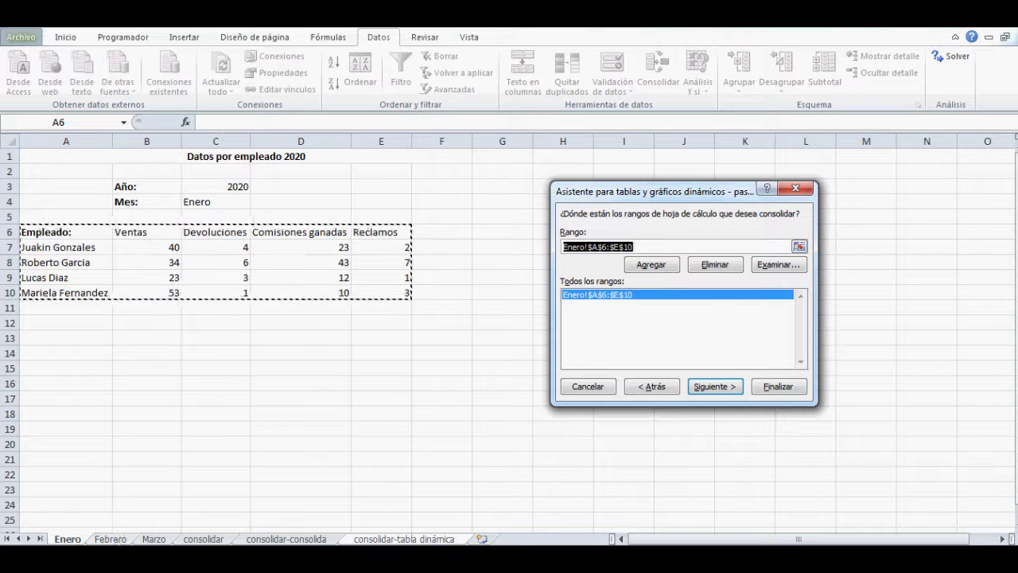
# Add the range A6:E10 of both the Febrero and Marzo sheets to the consolidation ranges
pyautogui.click(110, 539)
pyautogui.moveTo(52, 229); pyautogui.dragTo(354, 290)
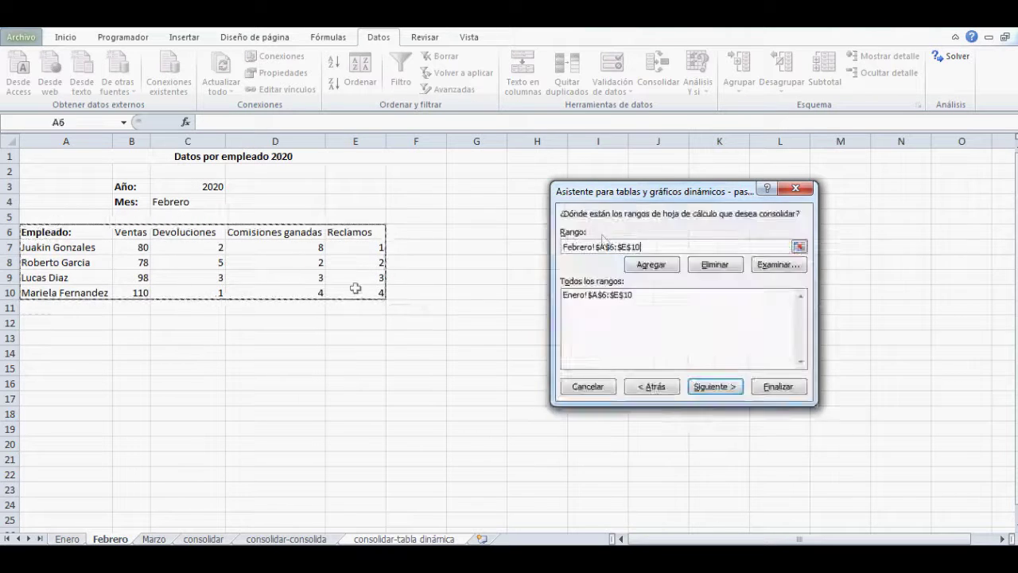
pyautogui.click(652, 265)
pyautogui.click(154, 539)
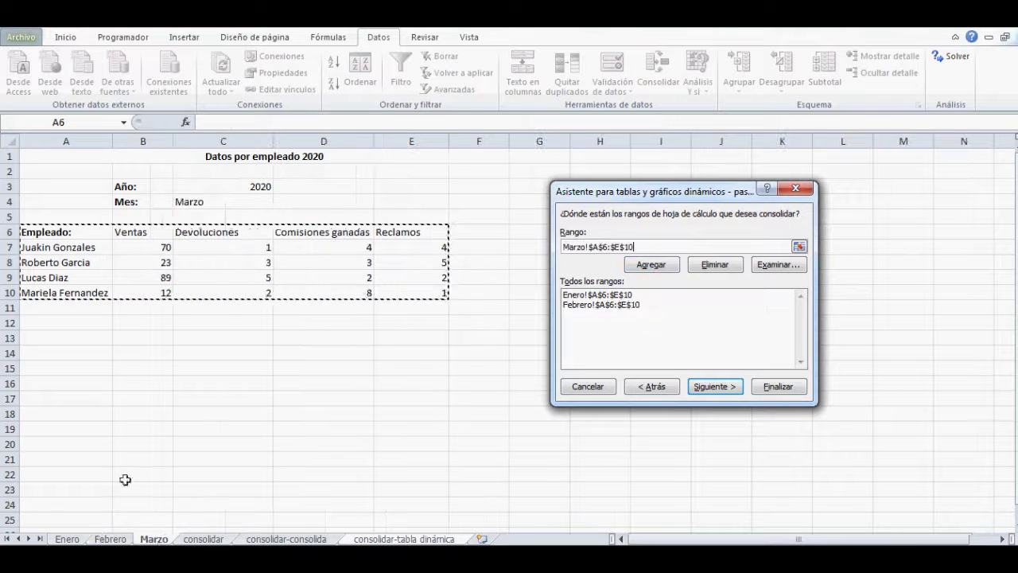
pyautogui.moveTo(54, 231); pyautogui.dragTo(422, 289)
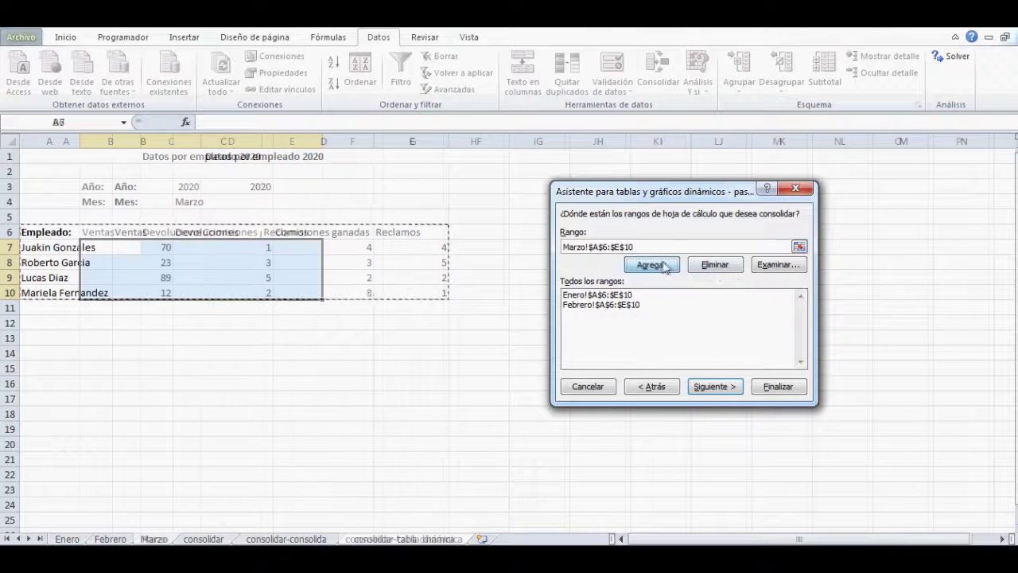
pyautogui.click(652, 265)
# Place the pivot table on the existing consolidar-tabla dinámica sheet at A14 and finish the wizard
pyautogui.click(715, 386)
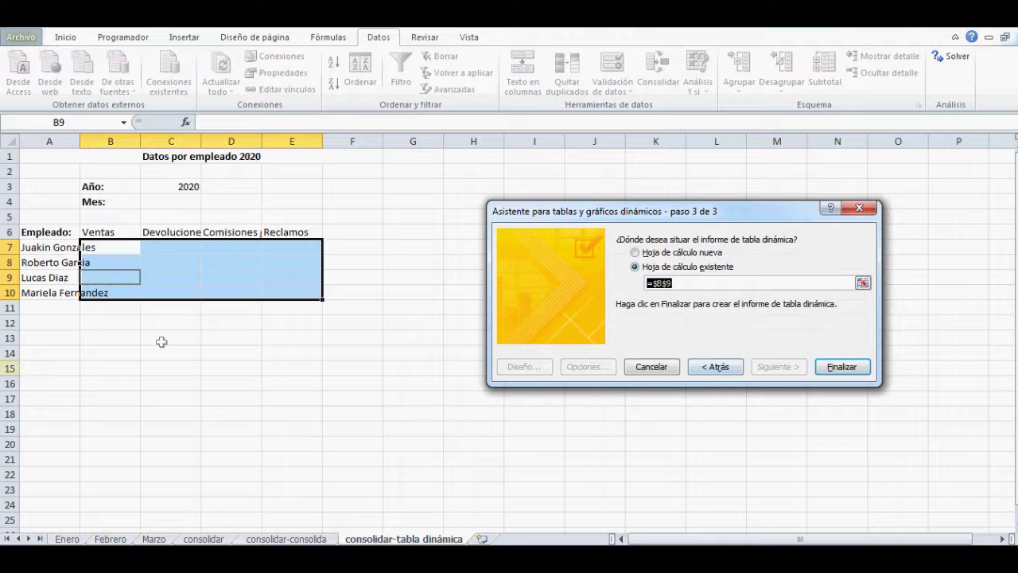
pyautogui.click(40, 353)
pyautogui.click(840, 366)
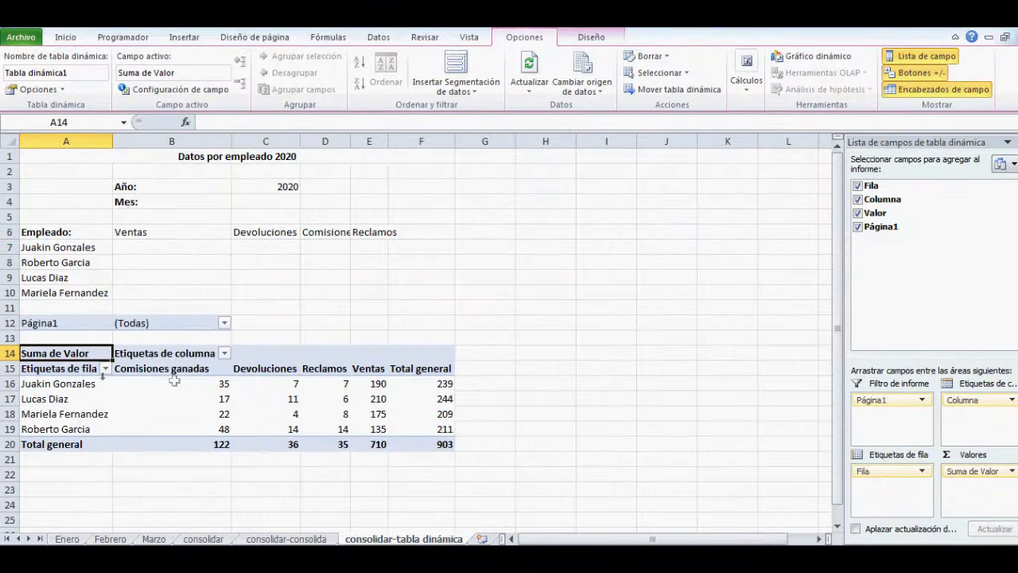
# Clear the old employee table in A6:E10 and close the pivot table field list
pyautogui.moveTo(79, 232); pyautogui.dragTo(412, 289)
pyautogui.press('Delete')
pyautogui.press('Down')
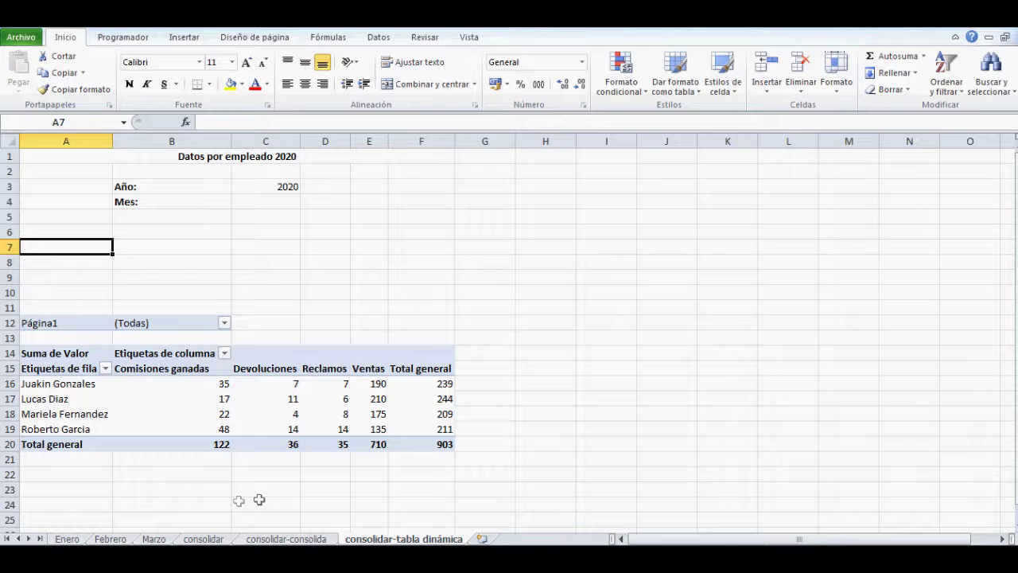
pyautogui.click(216, 443)
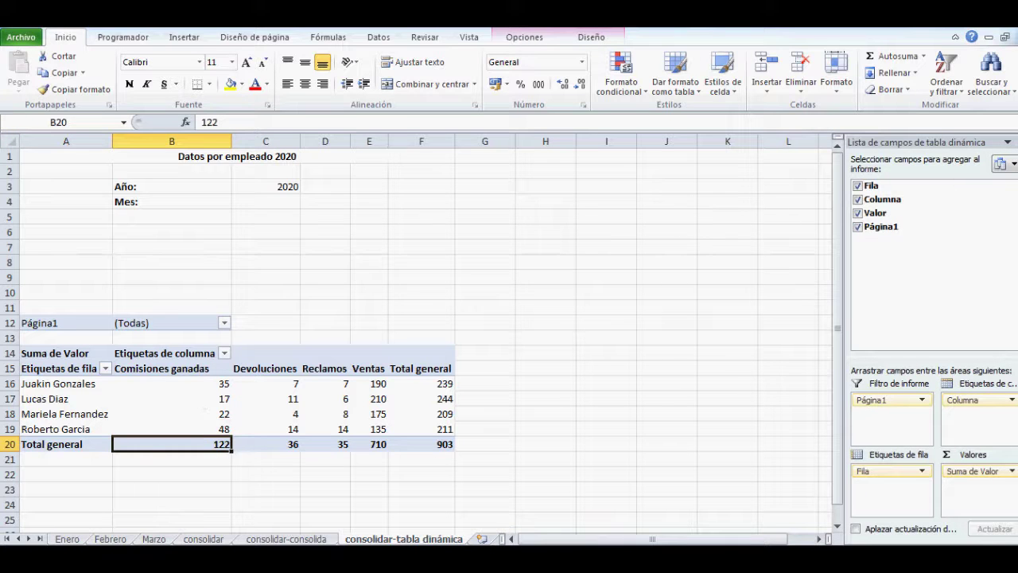
pyautogui.click(1017, 142)
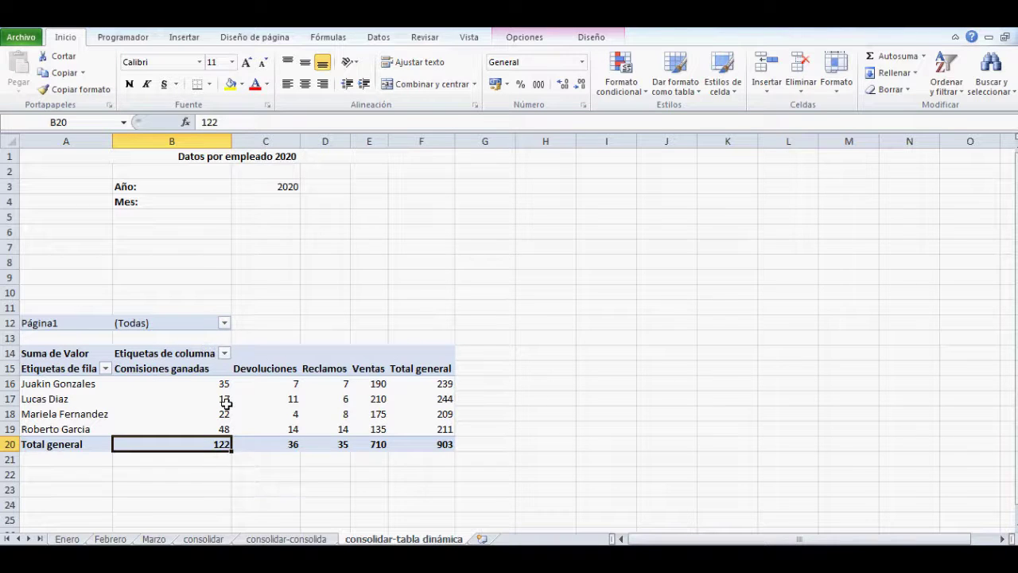
# Switch to the Word document, review its section on consolidating with a pivot table, and return to Excel
pyautogui.moveTo(226, 403)
pyautogui.click(317, 559)
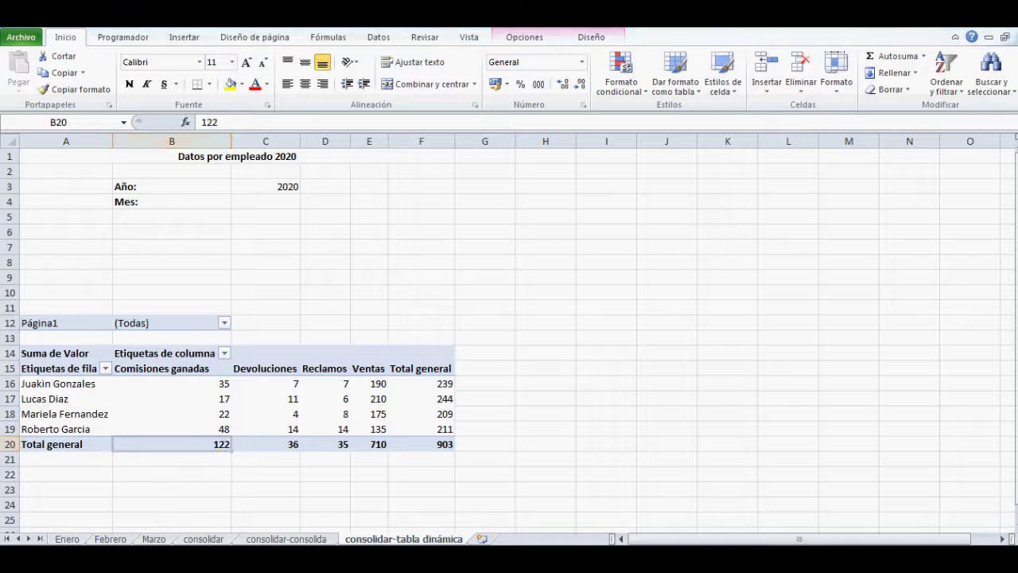
pyautogui.scroll(-13, 438, 427)
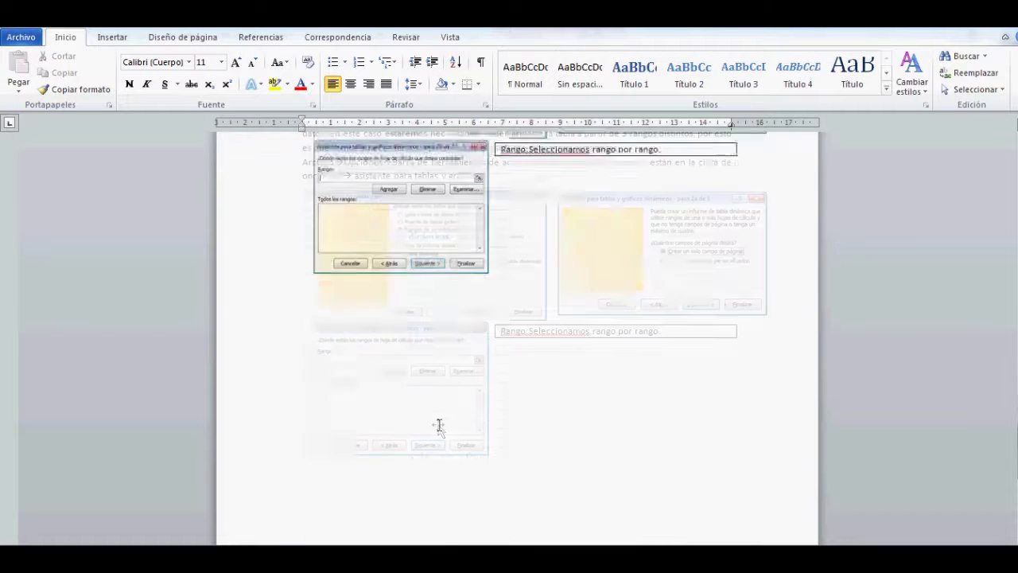
pyautogui.scroll(10, 438, 427)
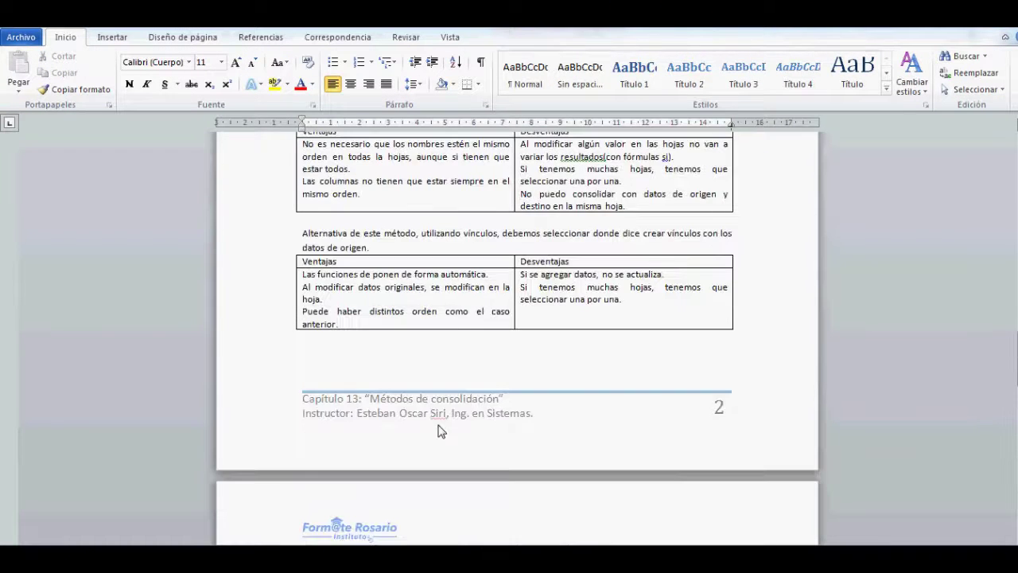
pyautogui.scroll(-5, 441, 430)
pyautogui.scroll(-5, 442, 426)
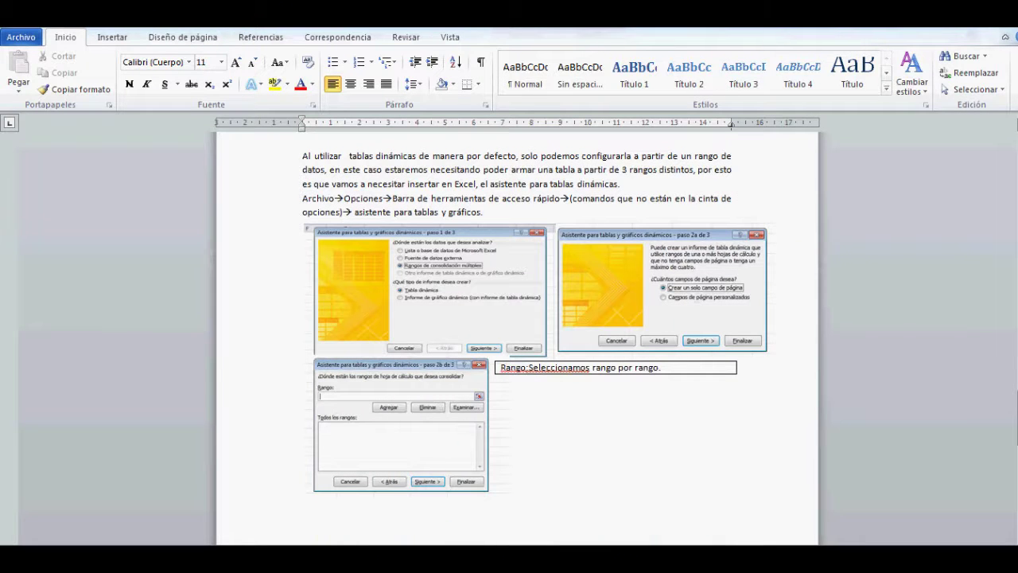
pyautogui.click(214, 558)
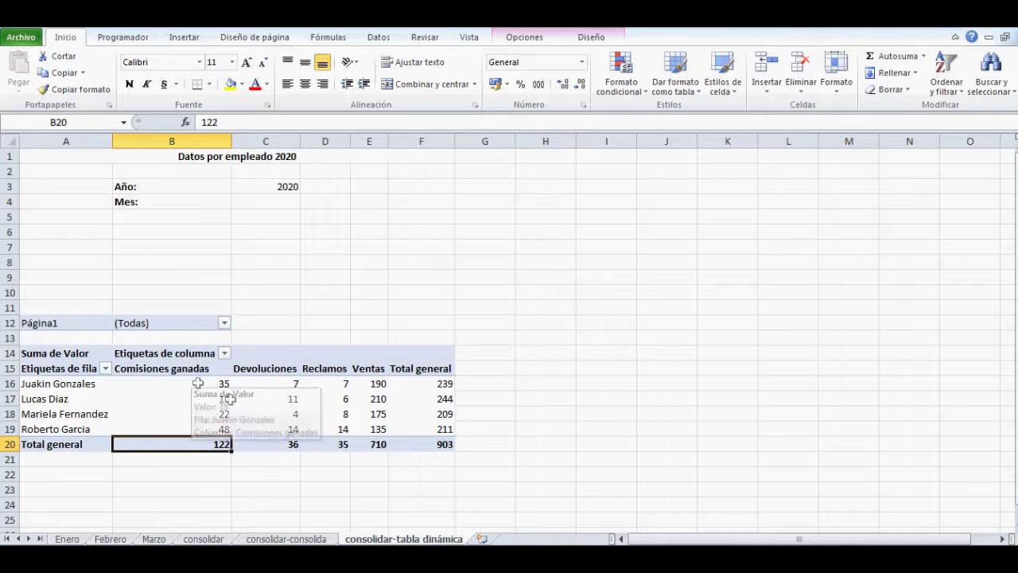
# Set the first employee's Ventas in B7 on the Enero sheet to 50
pyautogui.click(78, 538)
pyautogui.click(155, 246)
pyautogui.write('50')
pyautogui.press('Return')
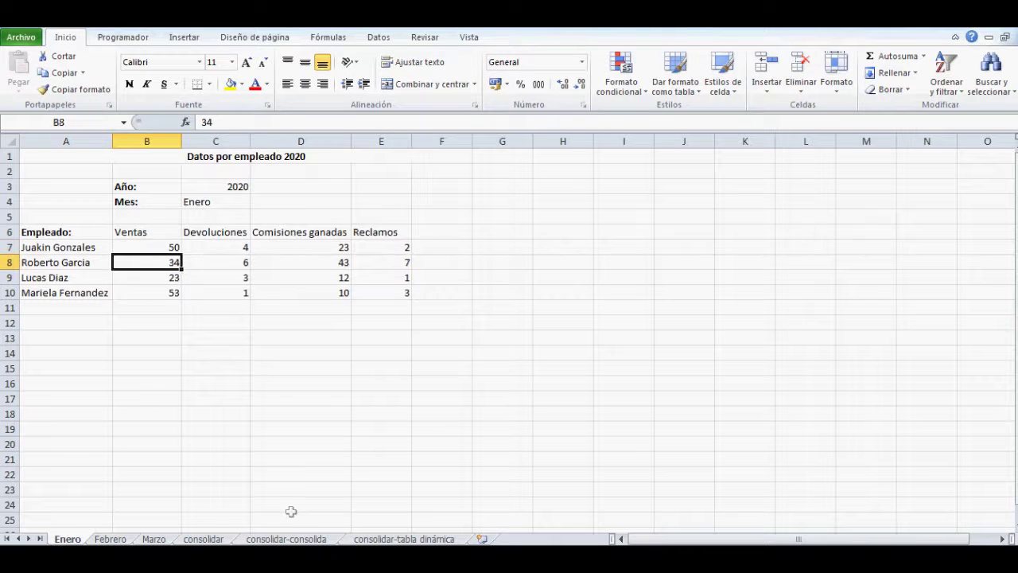
# Refresh the pivot table on the consolidar-tabla dinámica sheet
pyautogui.click(404, 538)
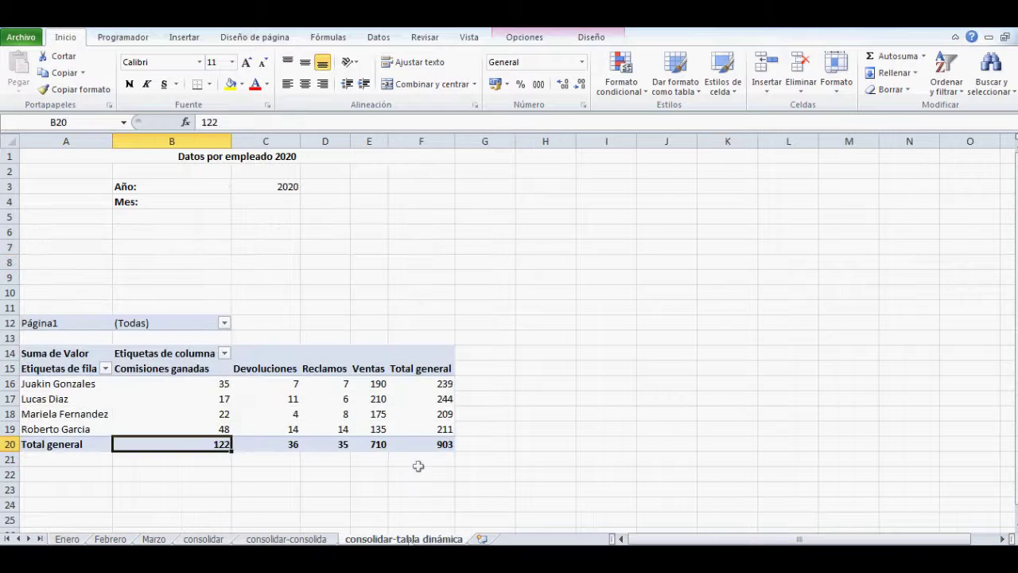
pyautogui.click(369, 384)
pyautogui.click(524, 38)
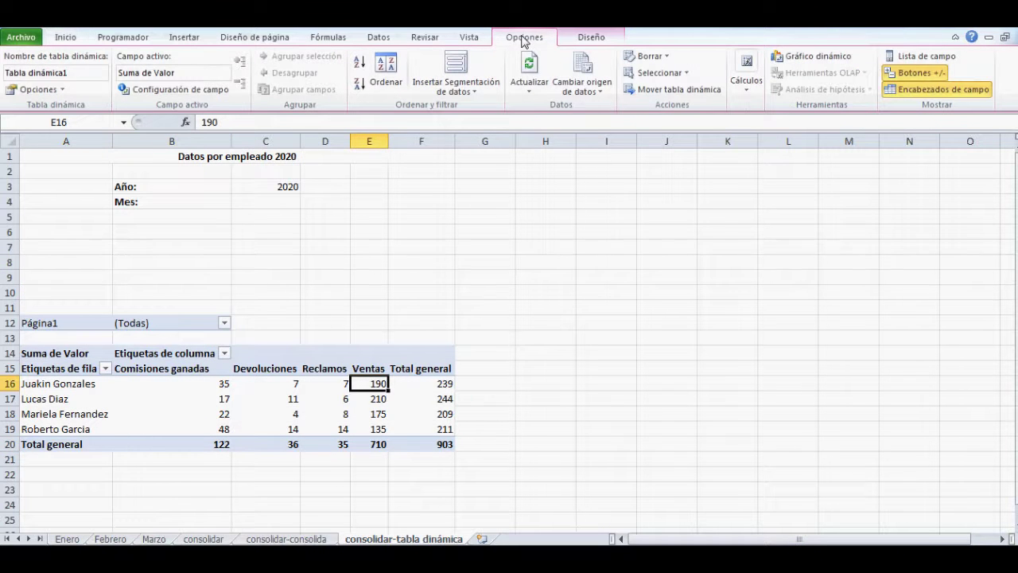
pyautogui.click(529, 84)
pyautogui.click(562, 124)
# Filter the pivot table's Página1 field to Elemento1
pyautogui.click(224, 323)
pyautogui.click(225, 326)
pyautogui.click(225, 325)
pyautogui.click(100, 370)
pyautogui.click(133, 513)
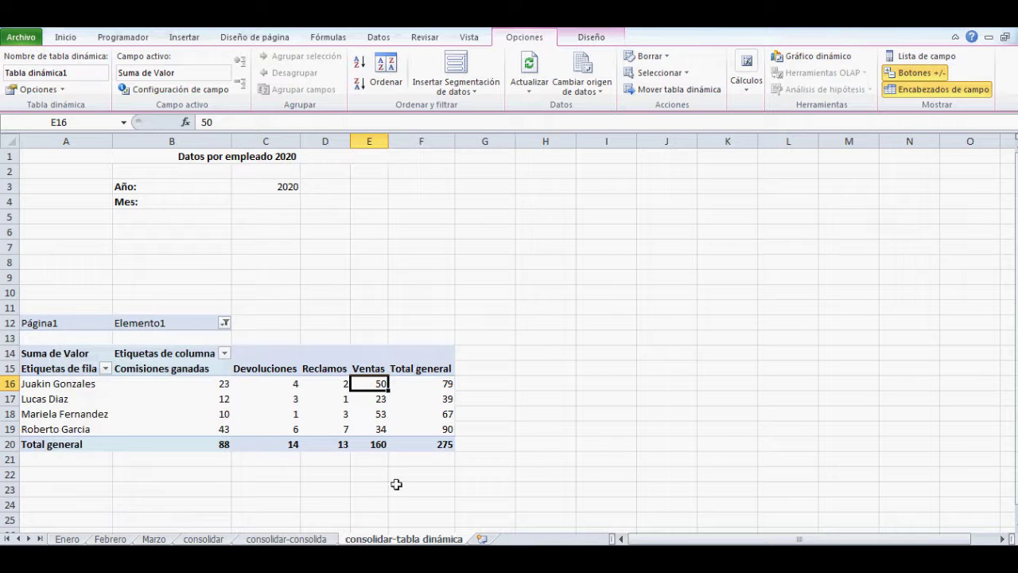
# Filter the pivot table's Página1 field to Elemento2
pyautogui.click(224, 322)
pyautogui.click(88, 382)
pyautogui.click(119, 511)
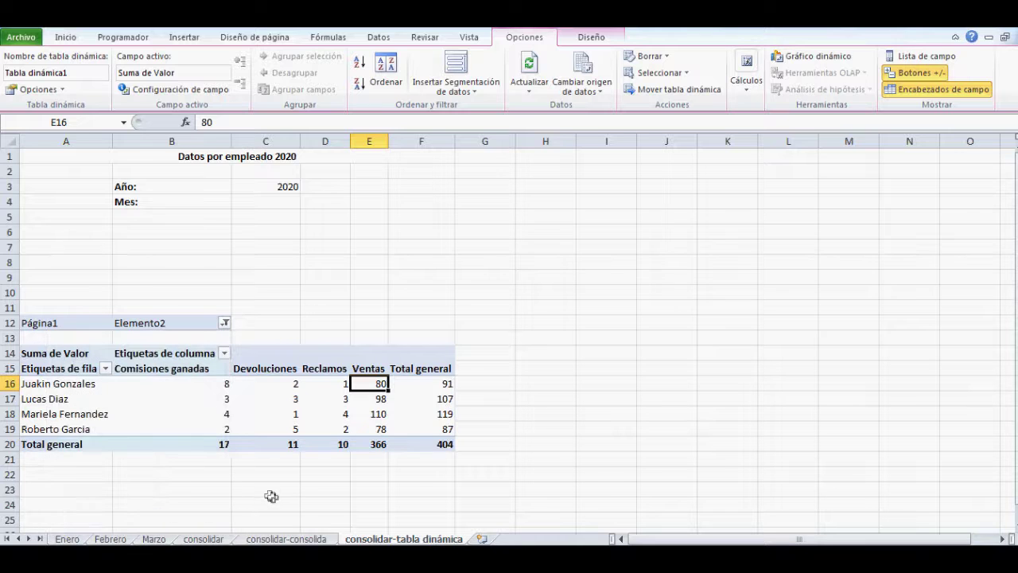